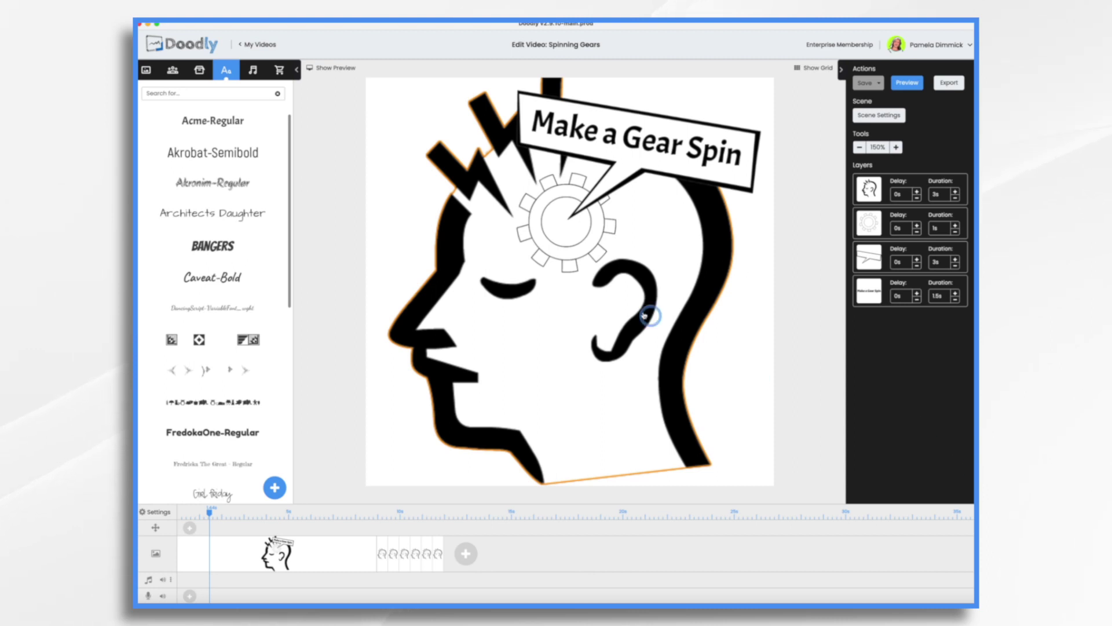
Select the gear in the head scene rather than the speech bubble.
left_click(568, 261)
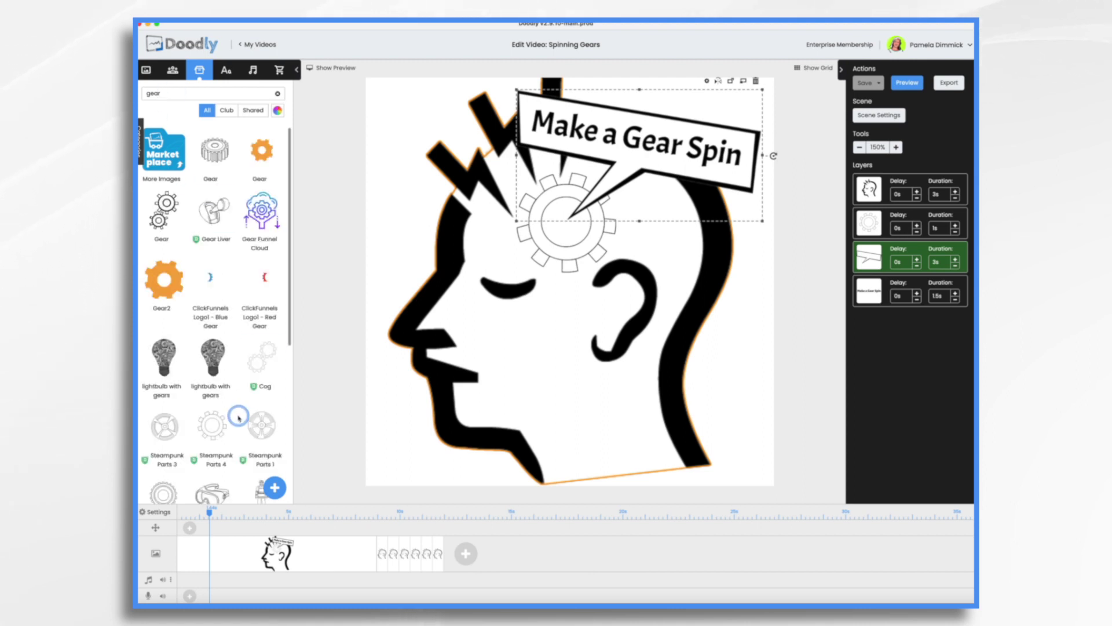
scroll(228, 286, "down", 3)
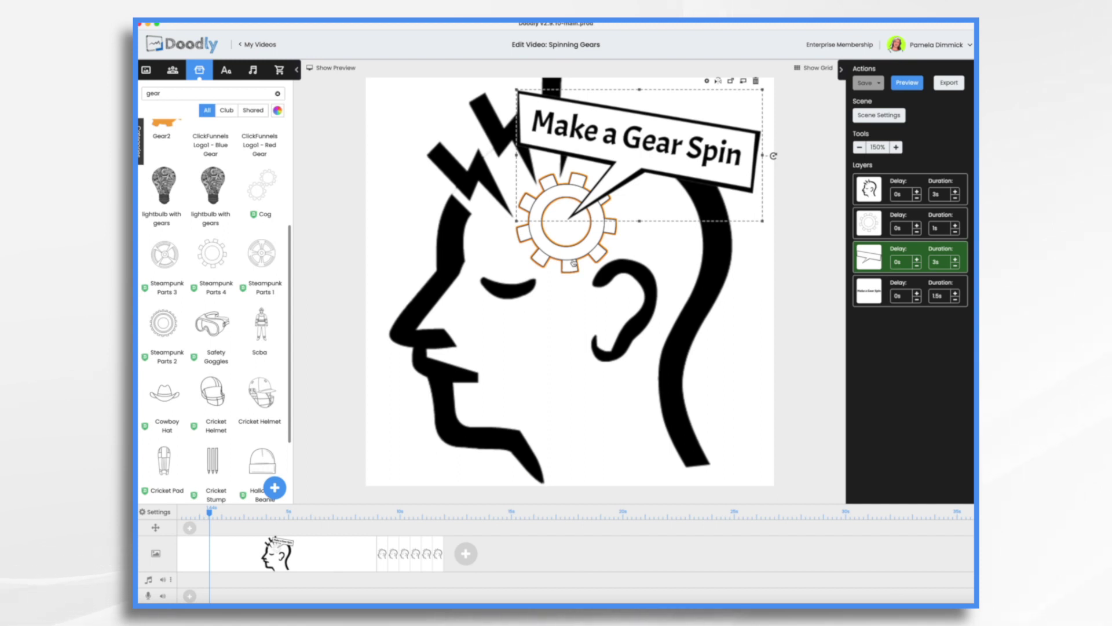
left_click(573, 263)
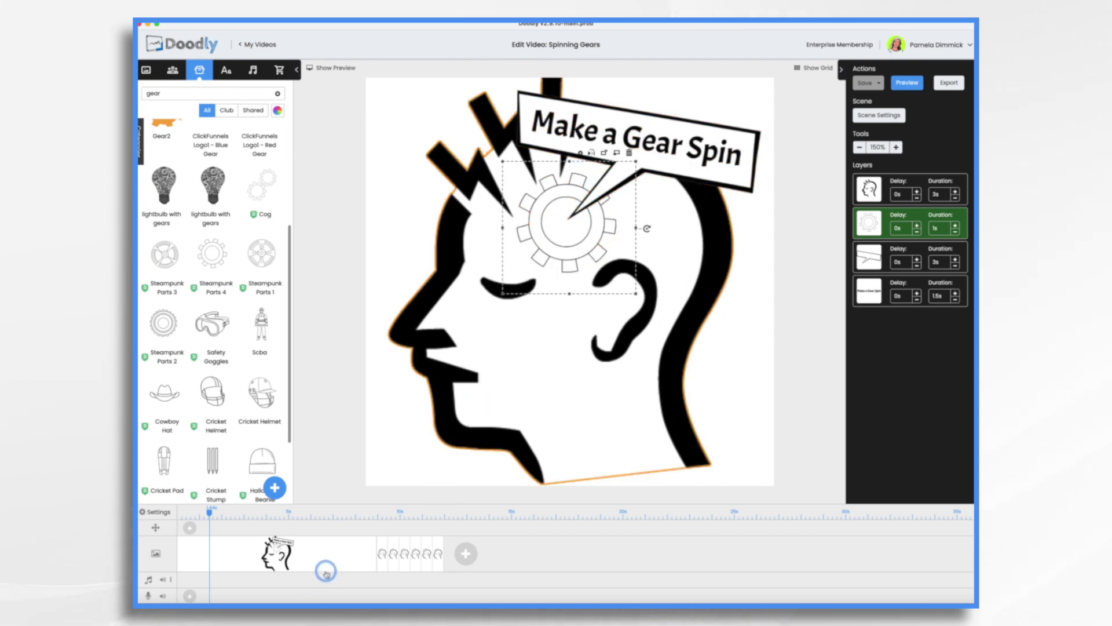
Switch to the head-and-gear scene, toggle Show Preview, and bring up its Scene Settings.
left_click(384, 560)
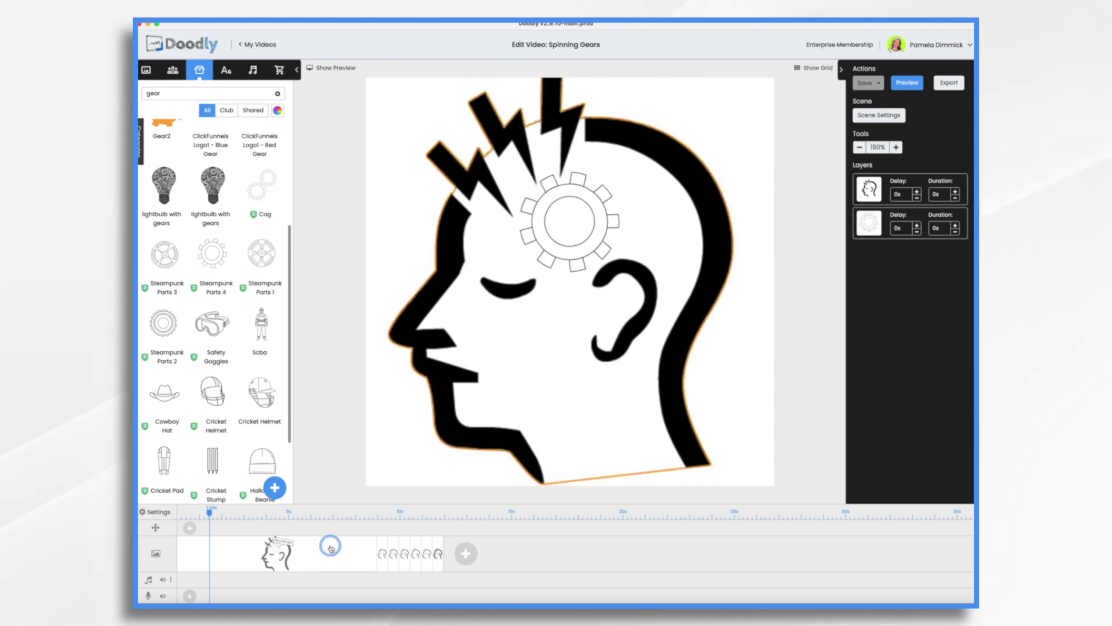
left_click(336, 68)
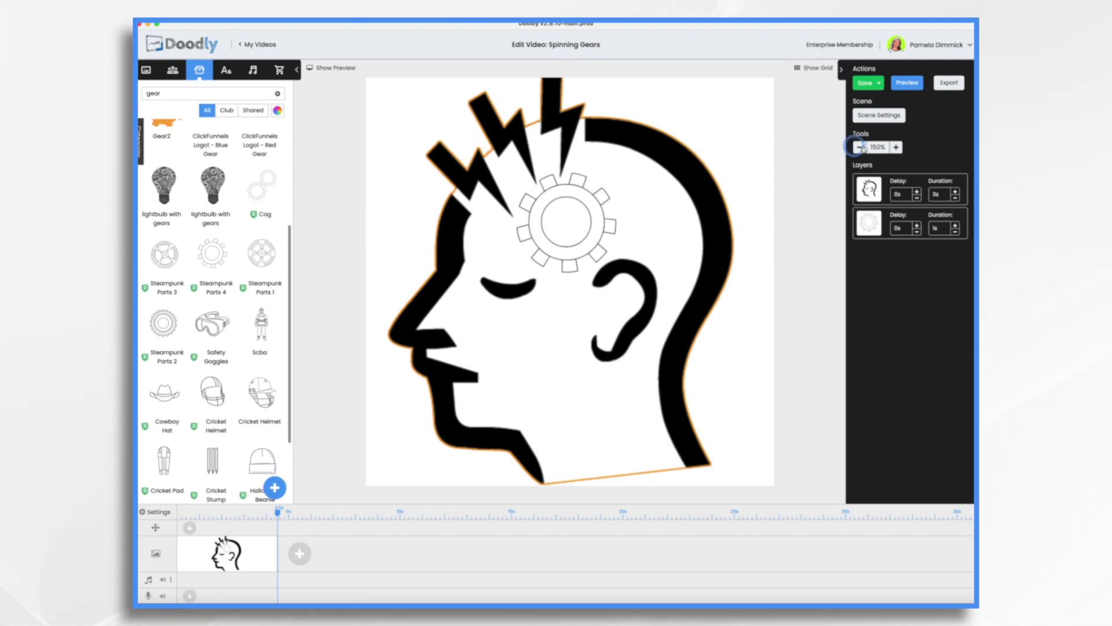
left_click(879, 115)
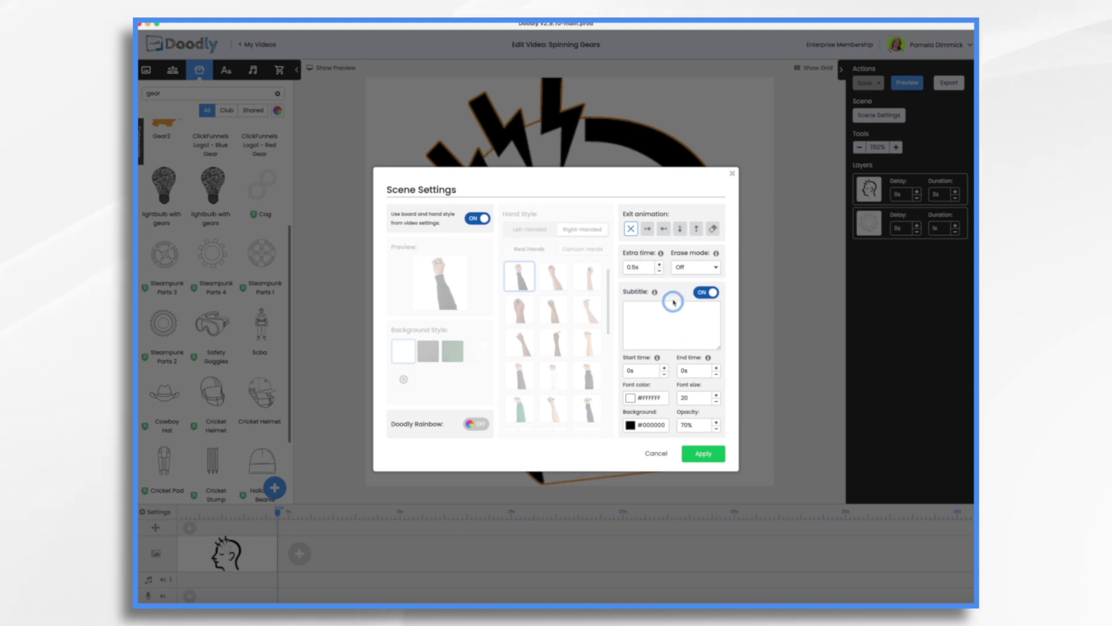
Apply the head scene's settings: 0.5s extra time and no exit animation.
left_click(702, 454)
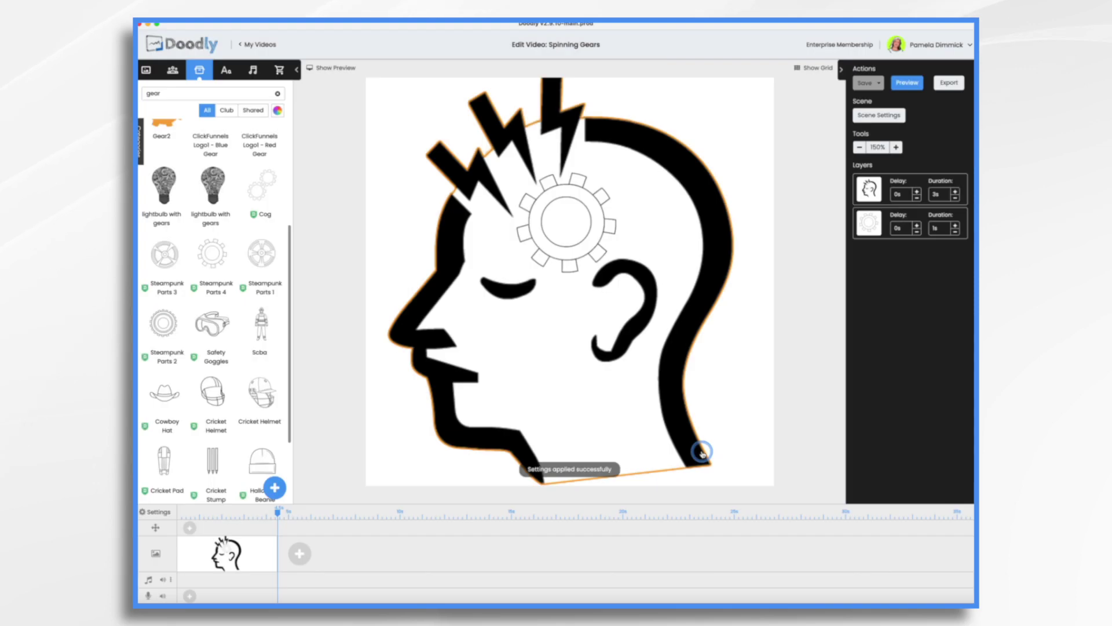
Duplicate the head-and-gear scene and set the gear and head layer durations to 0s.
right_click(253, 559)
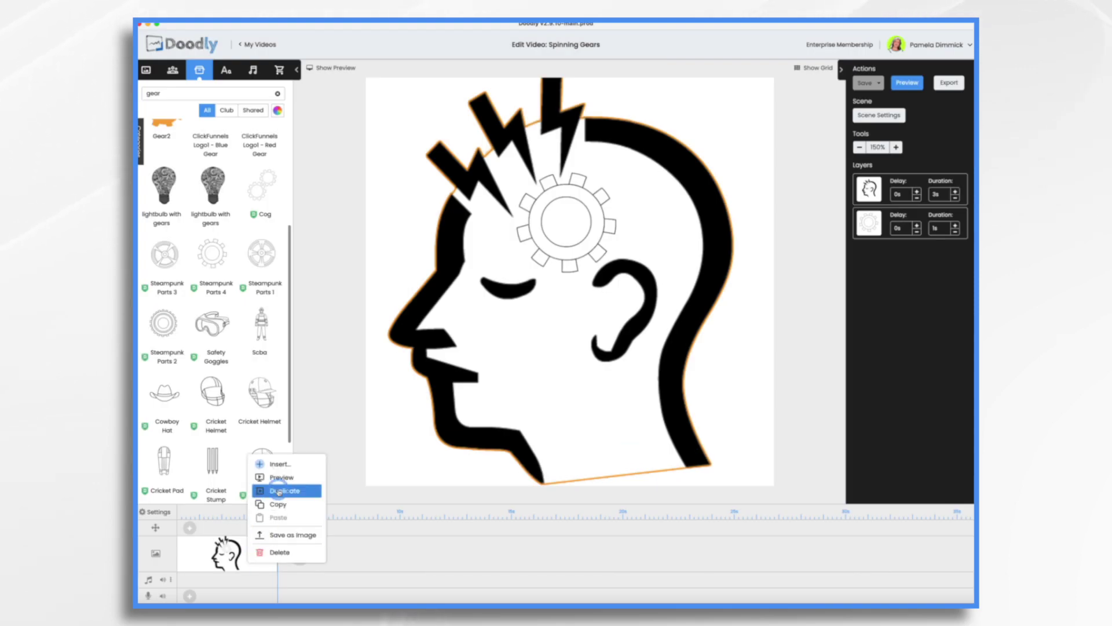
left_click(279, 491)
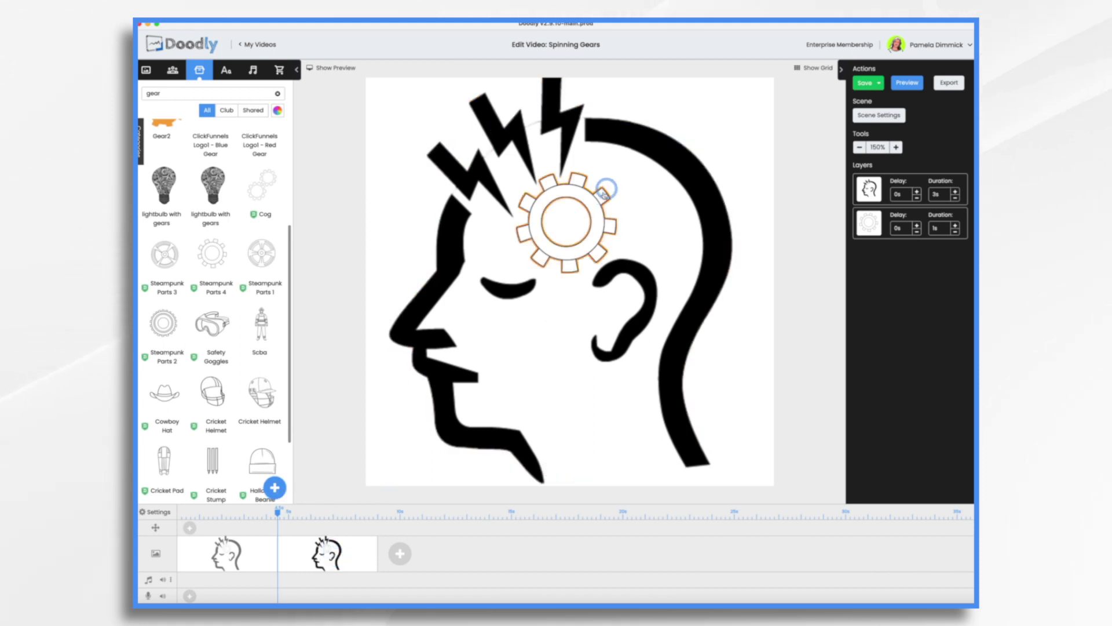
left_click(573, 212)
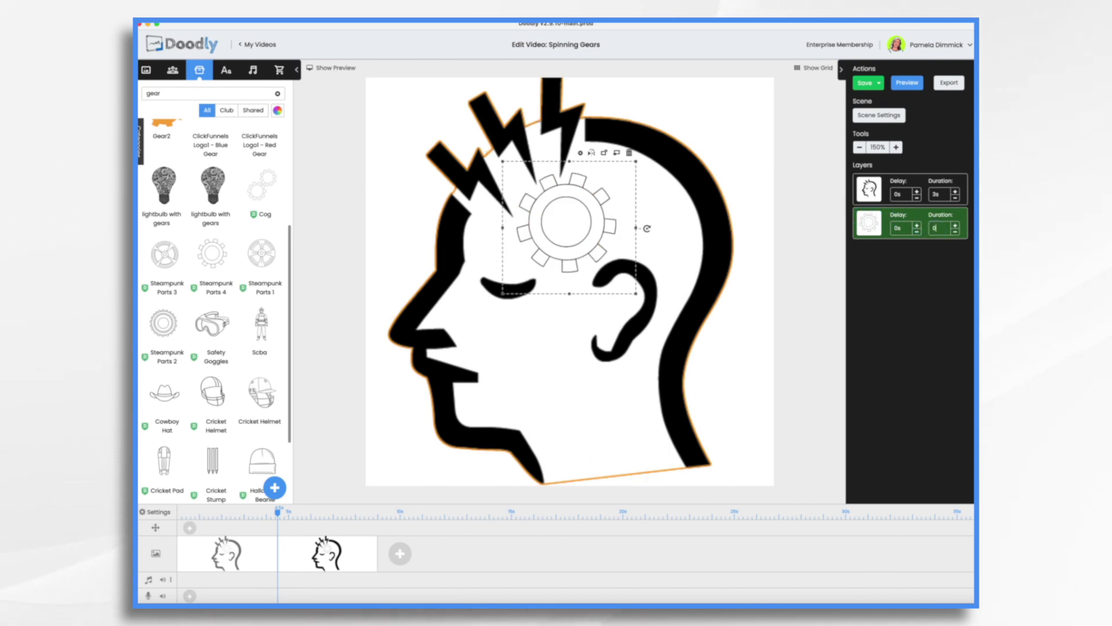
left_click(942, 195)
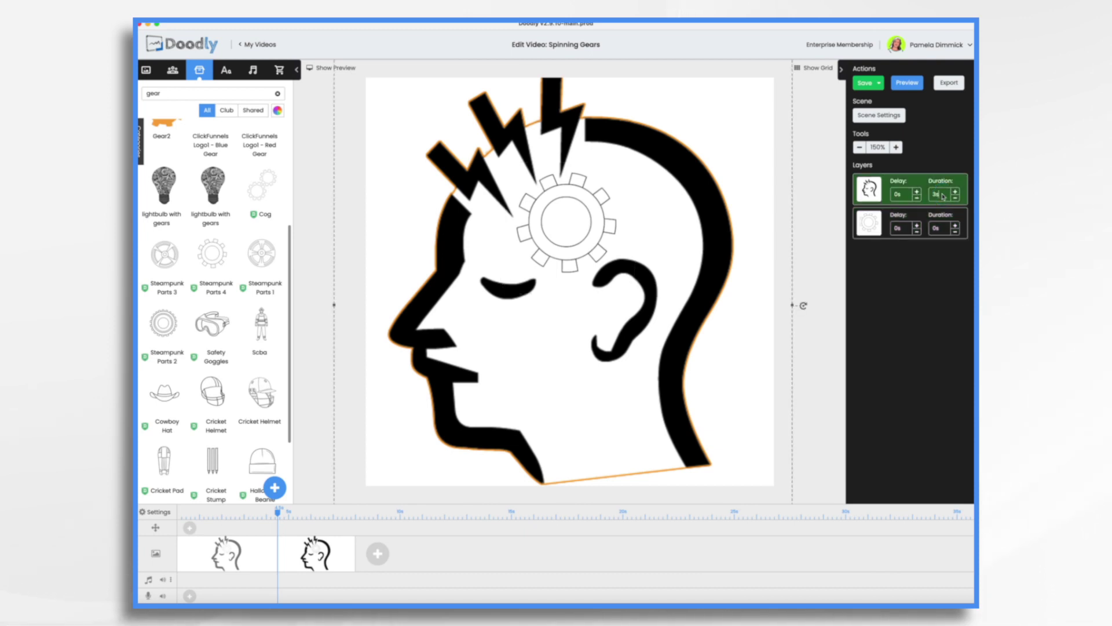
key("Return")
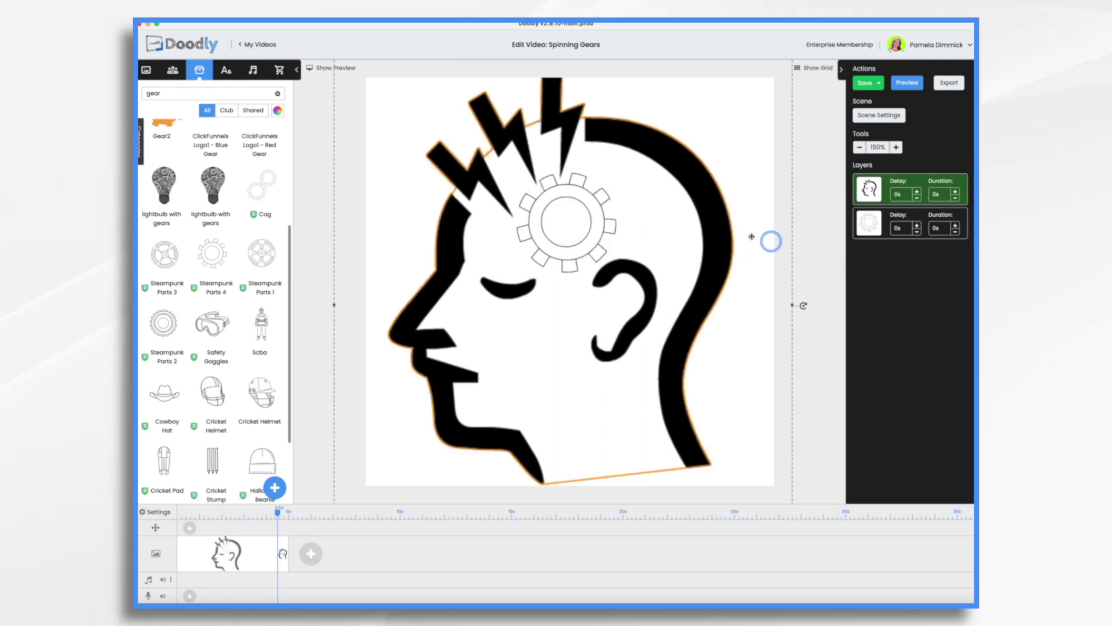
left_click(589, 215)
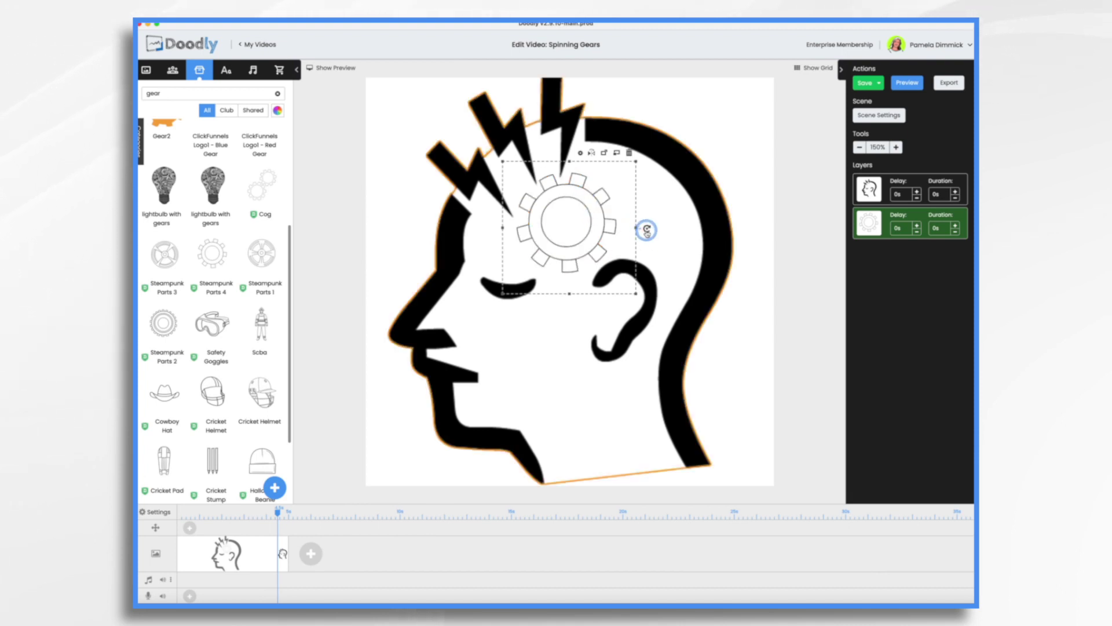
Rotate the gear a few degrees clockwise, duplicate the scene, and turn the copy's gear further.
left_click_drag(646, 230, 646, 237)
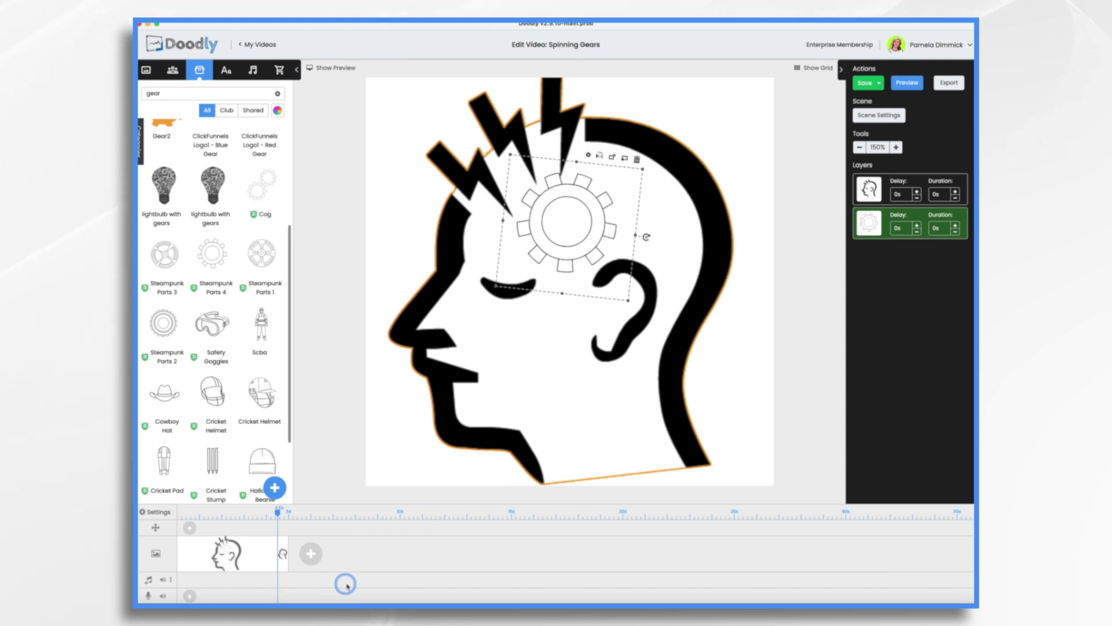
right_click(285, 564)
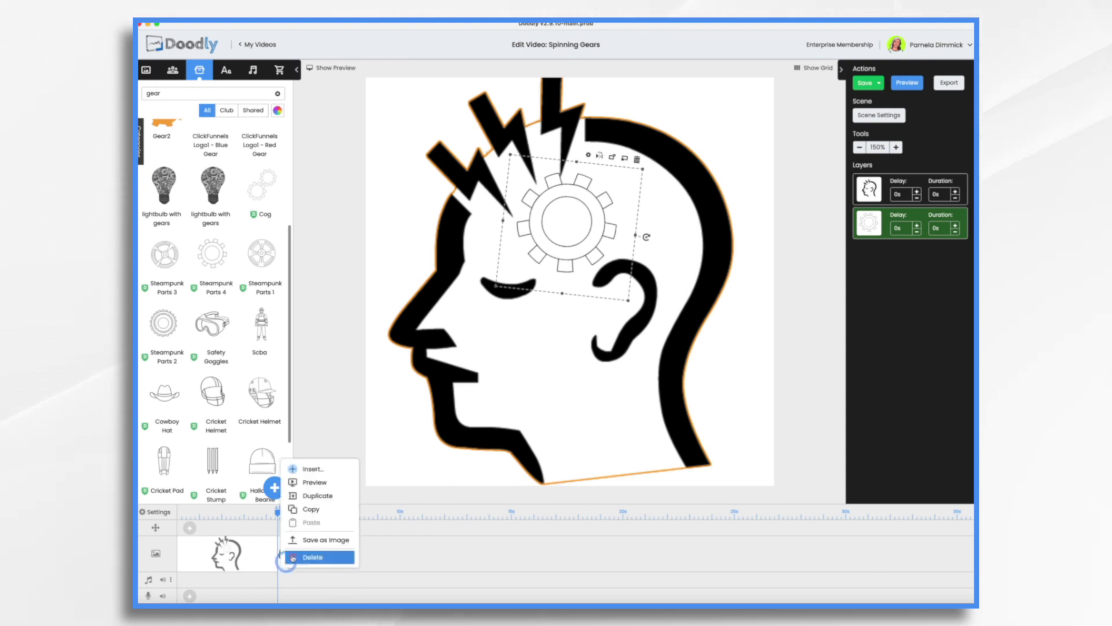
left_click(307, 495)
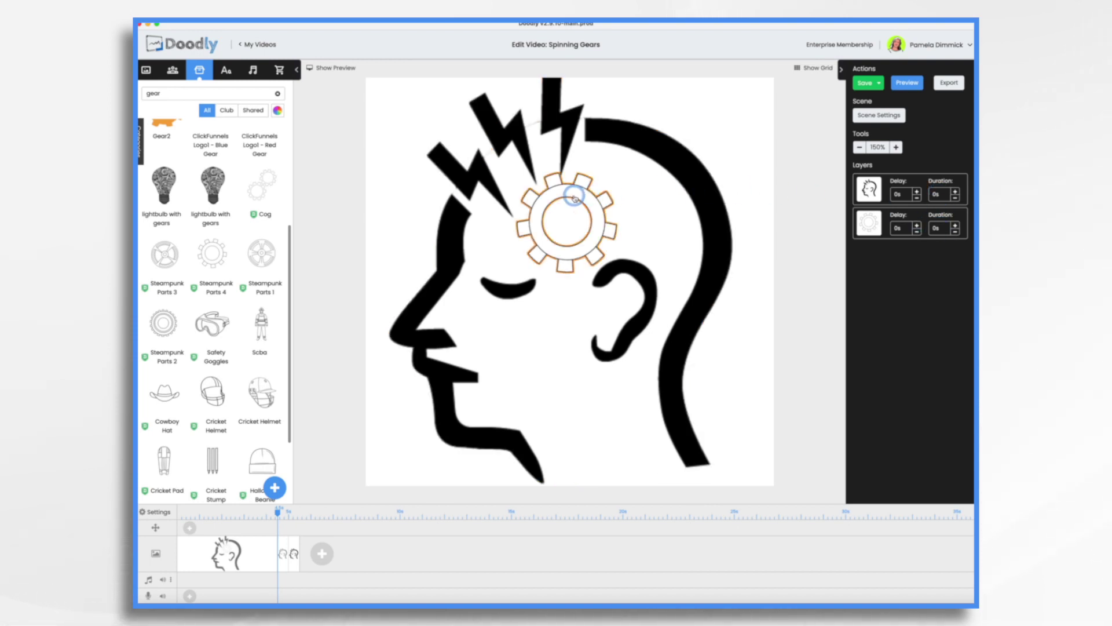
left_click(574, 196)
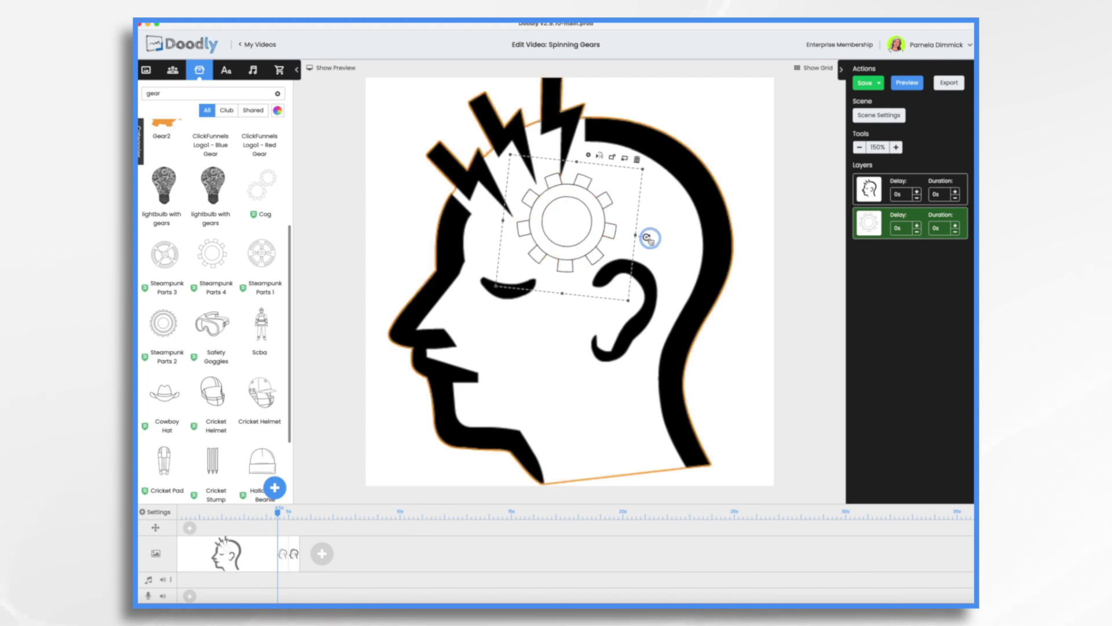
left_click_drag(647, 238, 644, 248)
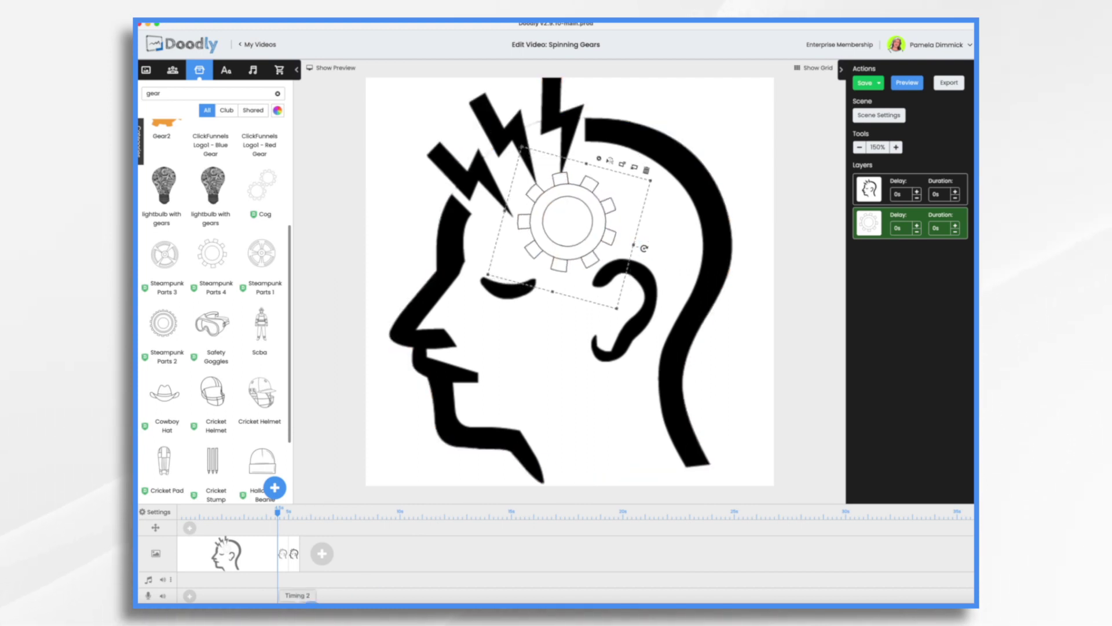
Make two more scene copies, rotating the gear further clockwise in each.
left_click(294, 569)
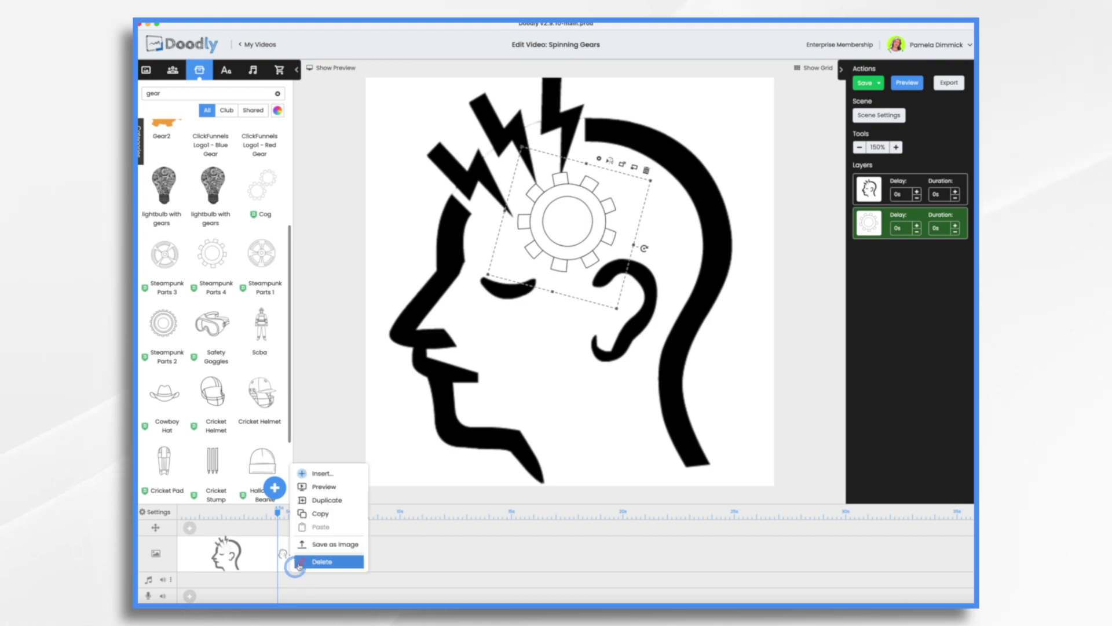
left_click(332, 503)
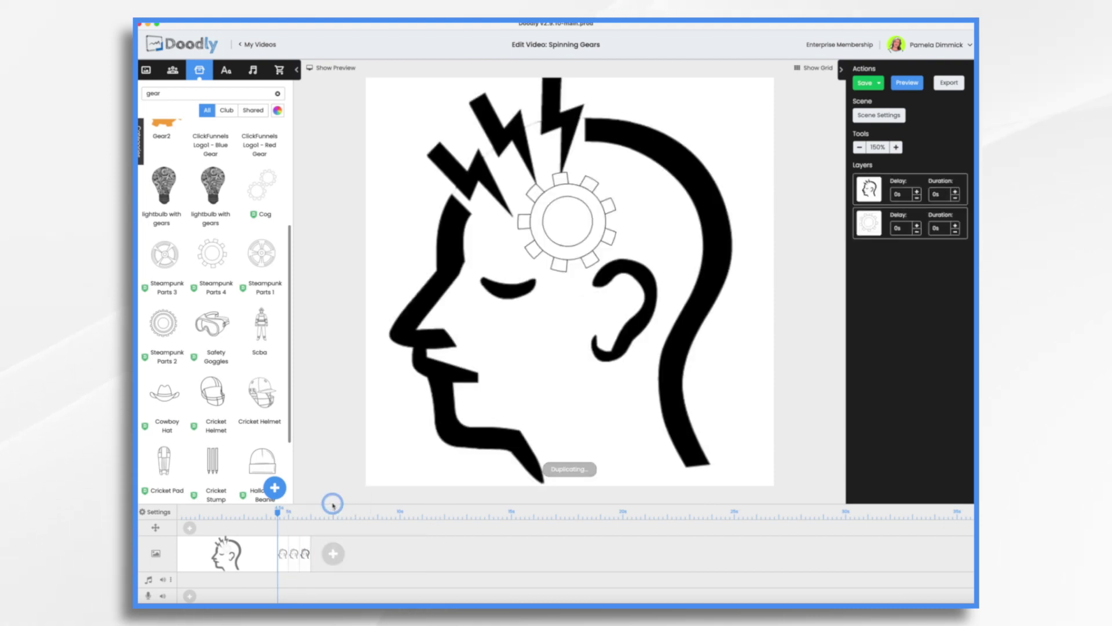
left_click(597, 235)
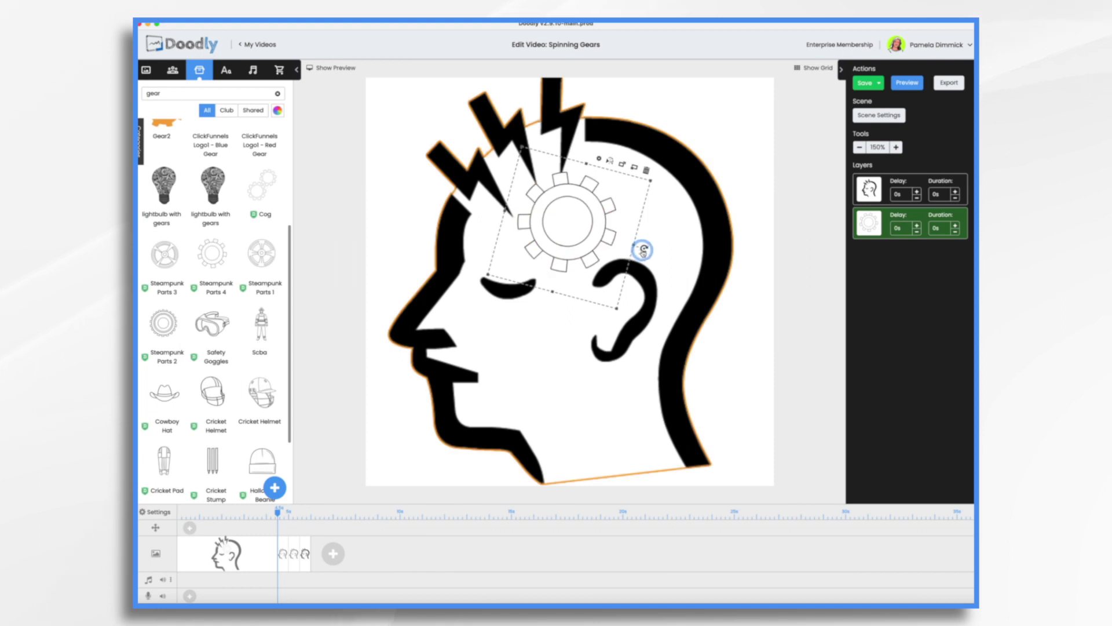
left_click_drag(644, 249, 641, 253)
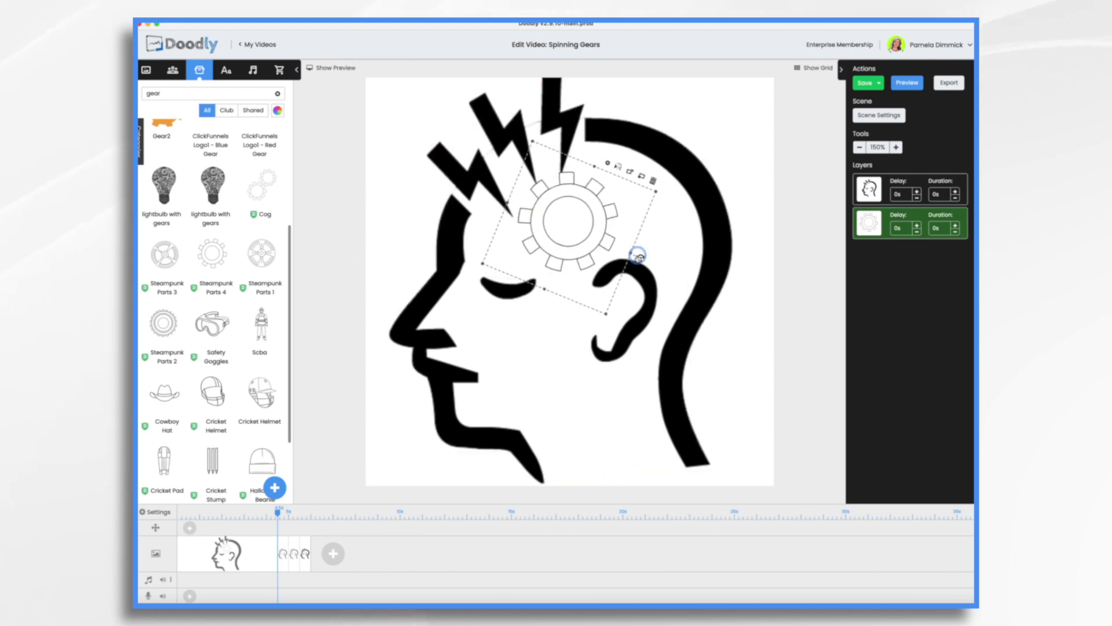
left_click_drag(637, 255, 636, 252)
left_click(305, 568)
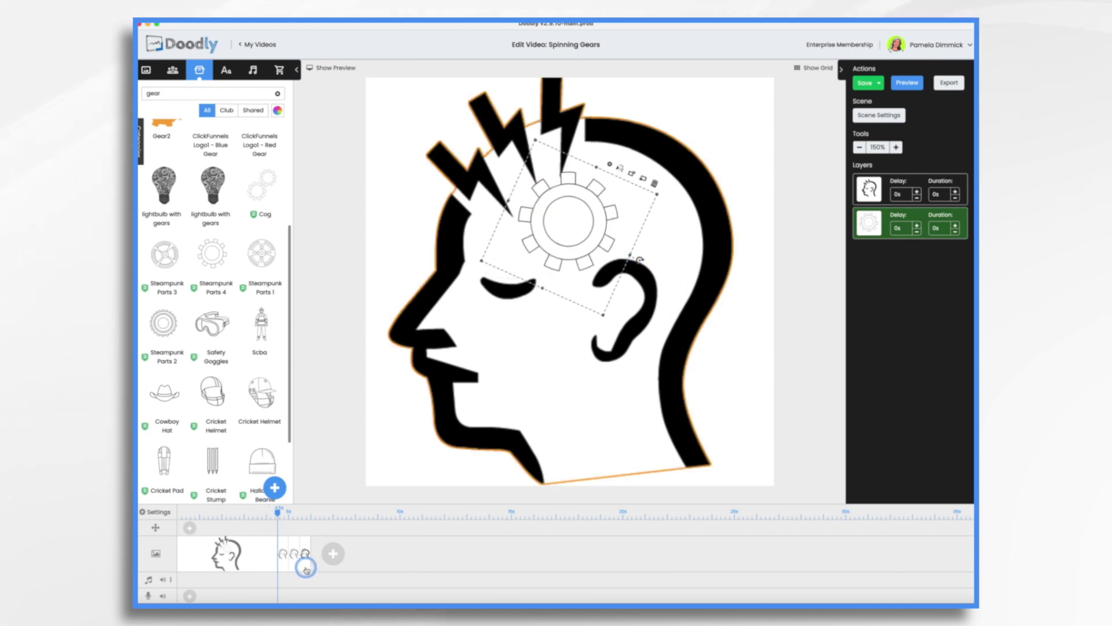
right_click(306, 568)
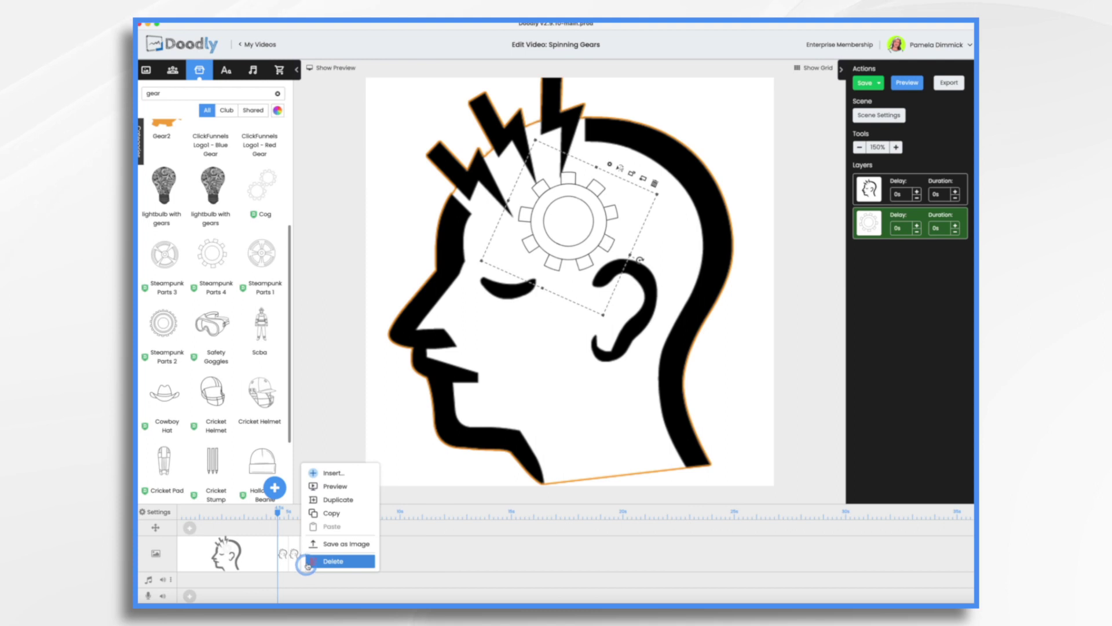
left_click(342, 500)
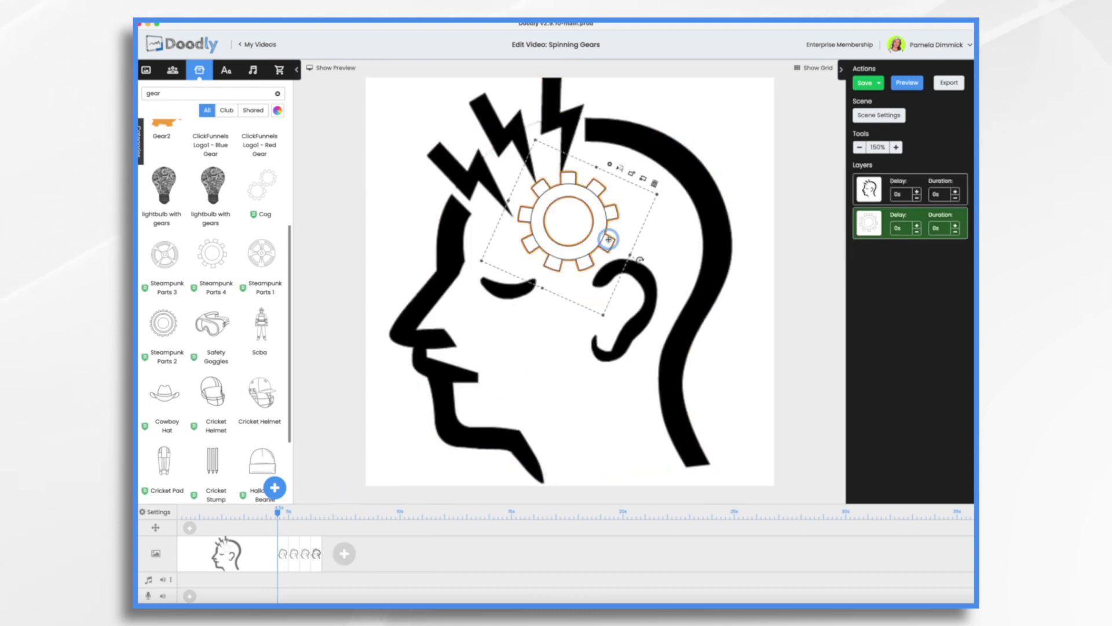
left_click_drag(639, 258, 622, 285)
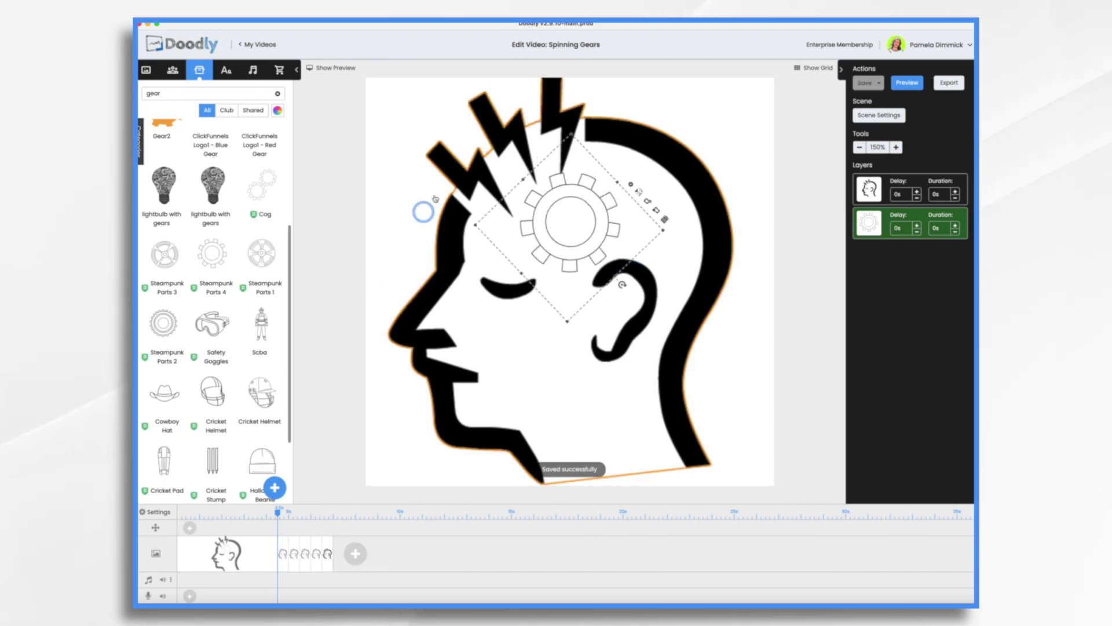
left_click(907, 83)
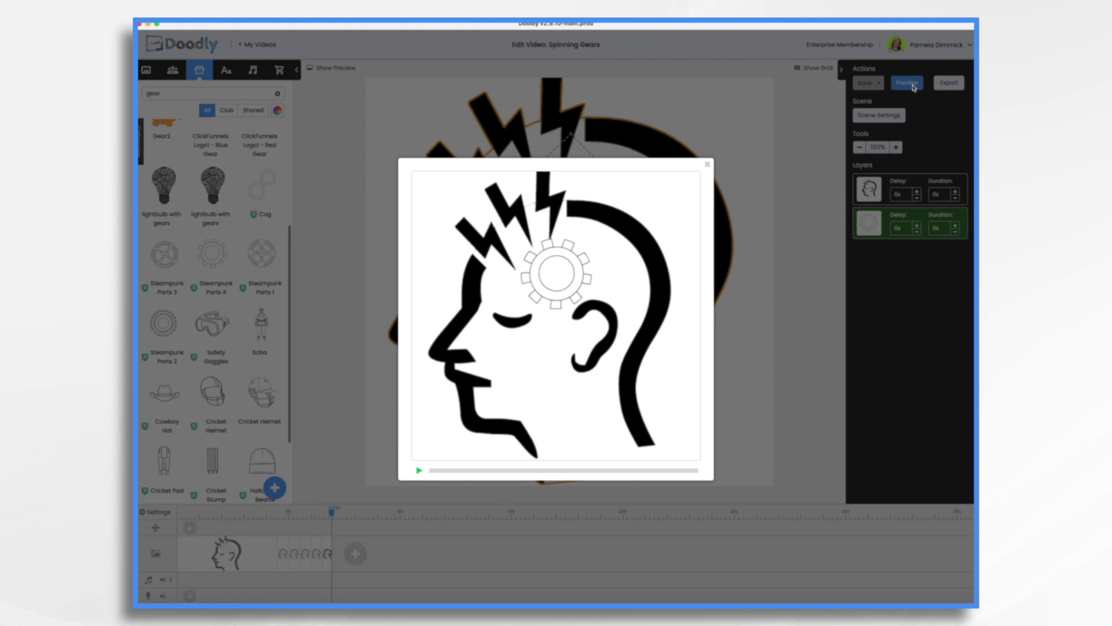
left_click(707, 167)
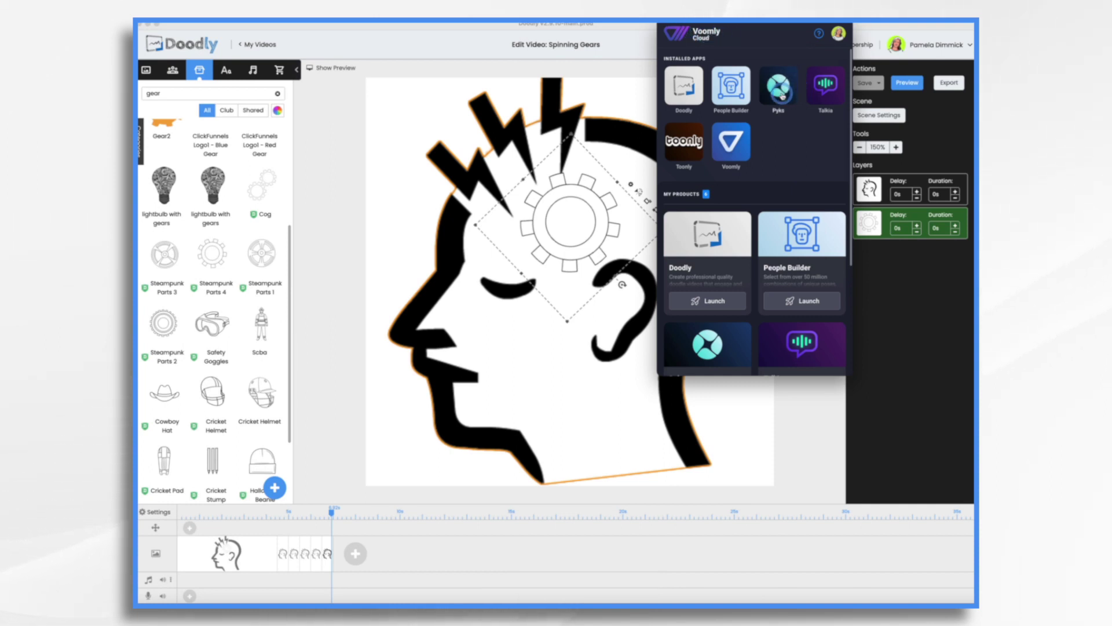
Launch Pyks from the Voomly Cloud apps panel.
left_click(781, 89)
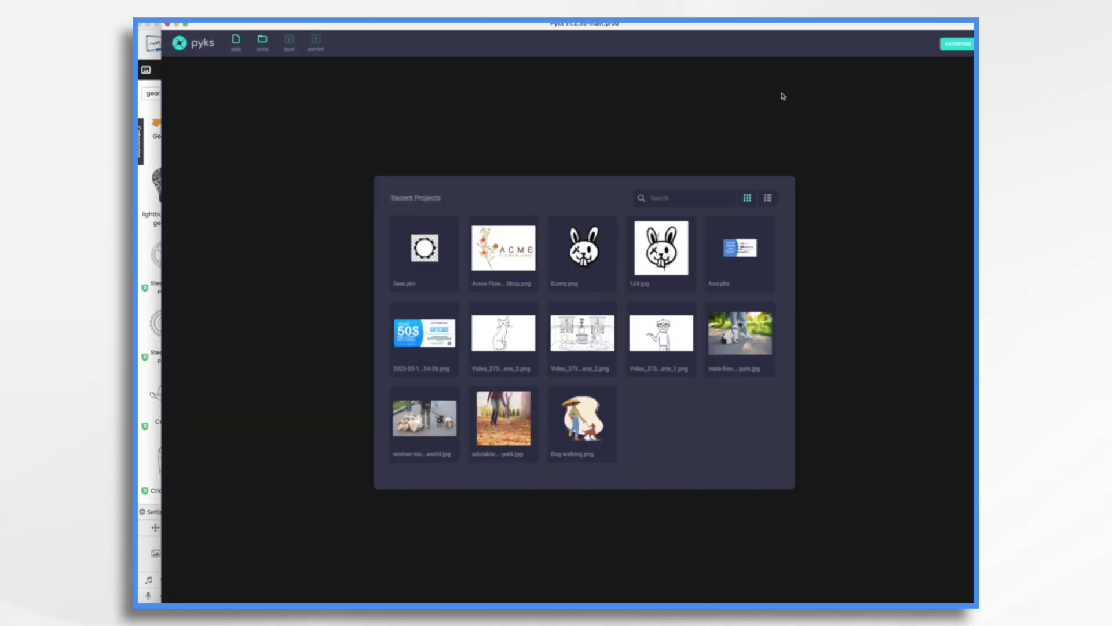
Create a new blank 1024 × 1024 transparent Custom Image.
left_click(237, 42)
left_click(666, 313)
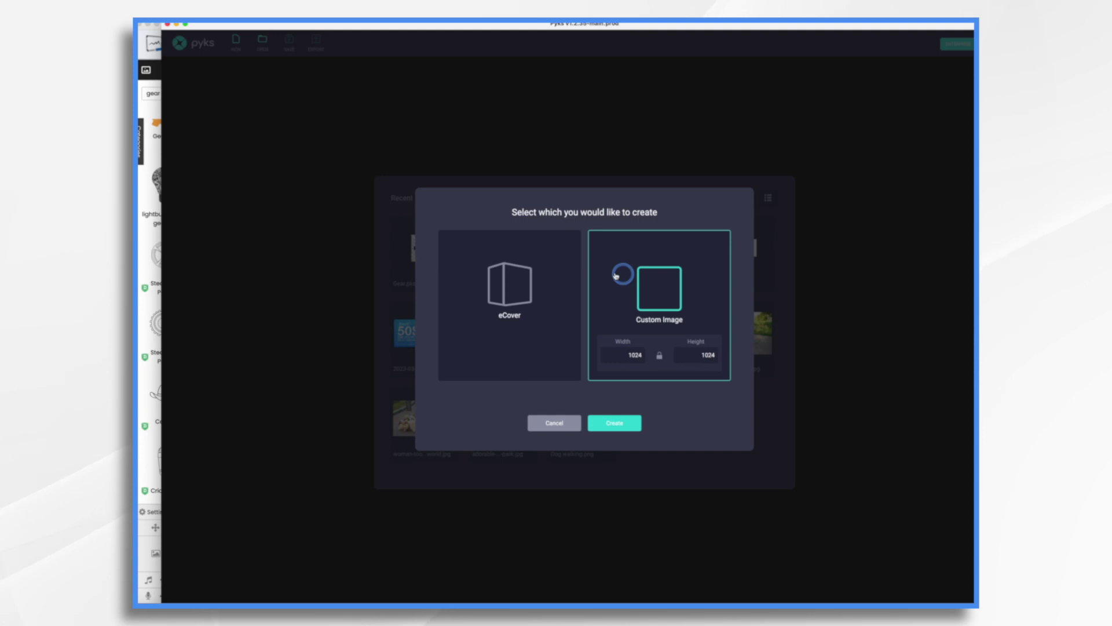
left_click(634, 423)
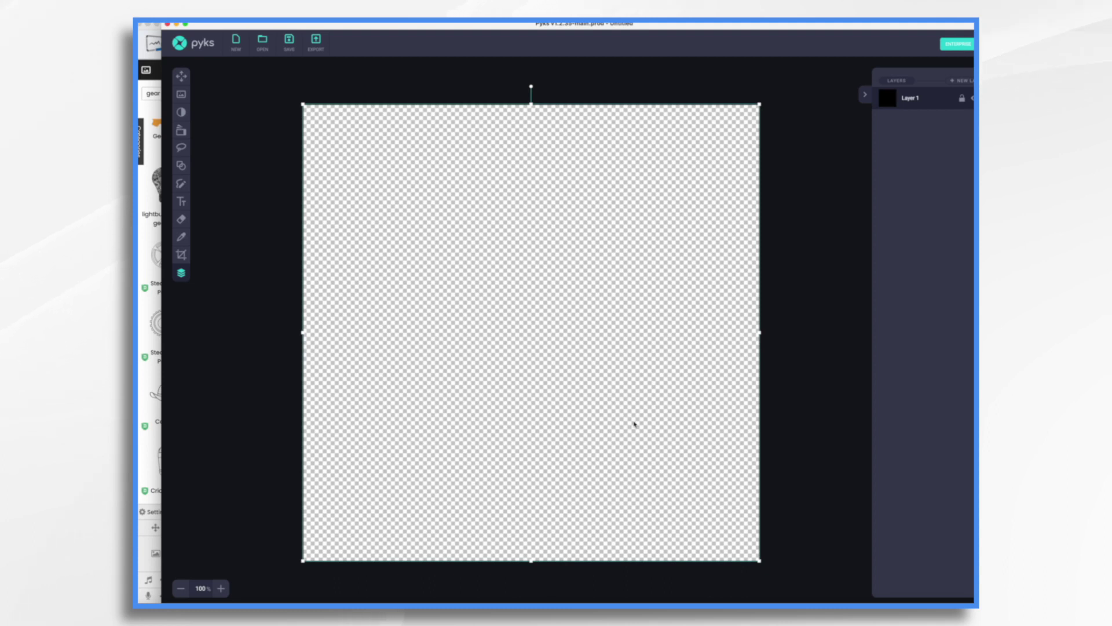
Draw a large black circle centred on the canvas with the Circle shape tool.
left_click(181, 166)
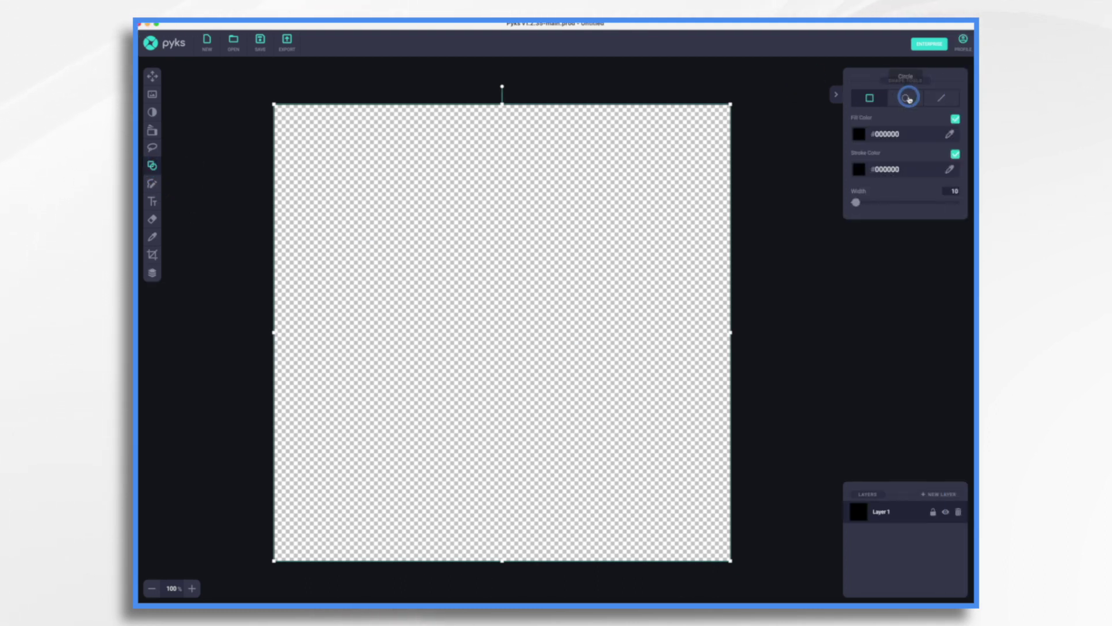
left_click(908, 98)
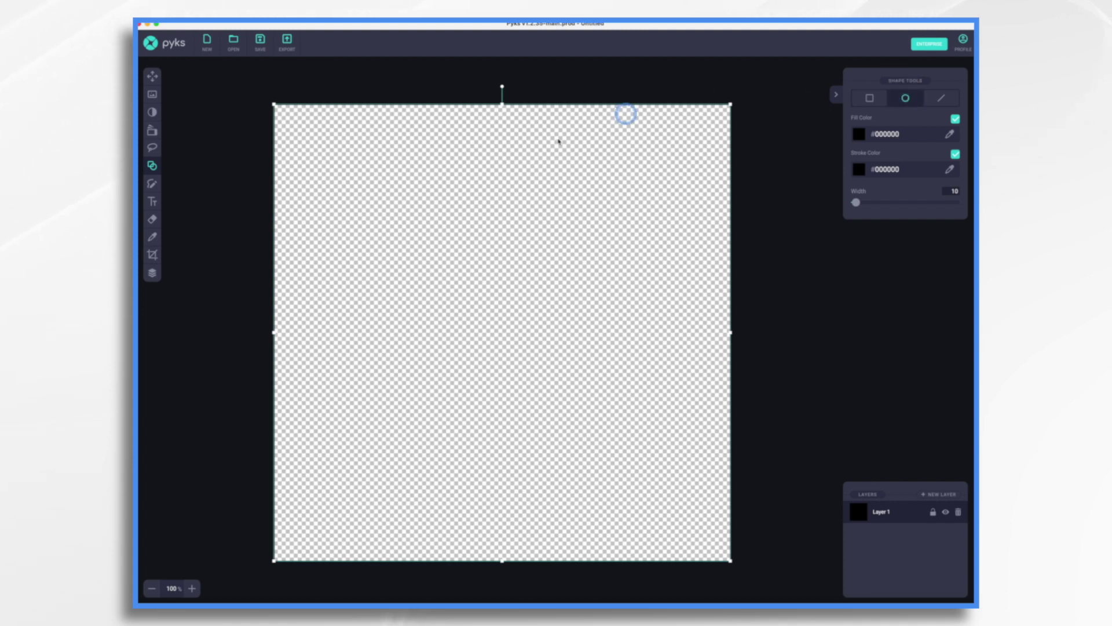
left_click_drag(345, 159, 693, 489)
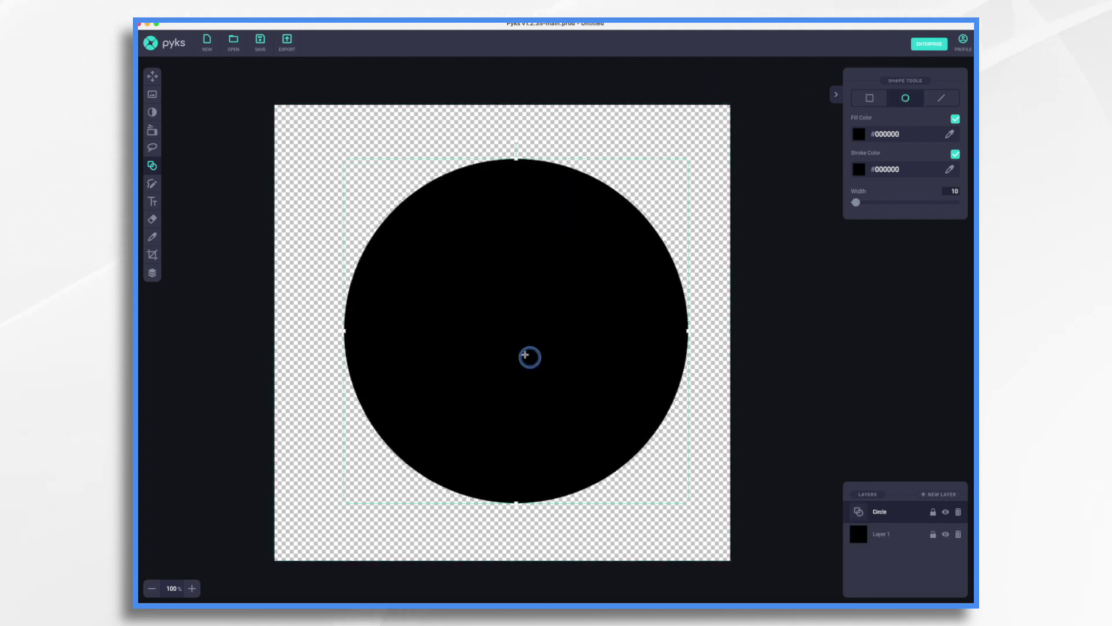
left_click_drag(529, 355, 493, 331)
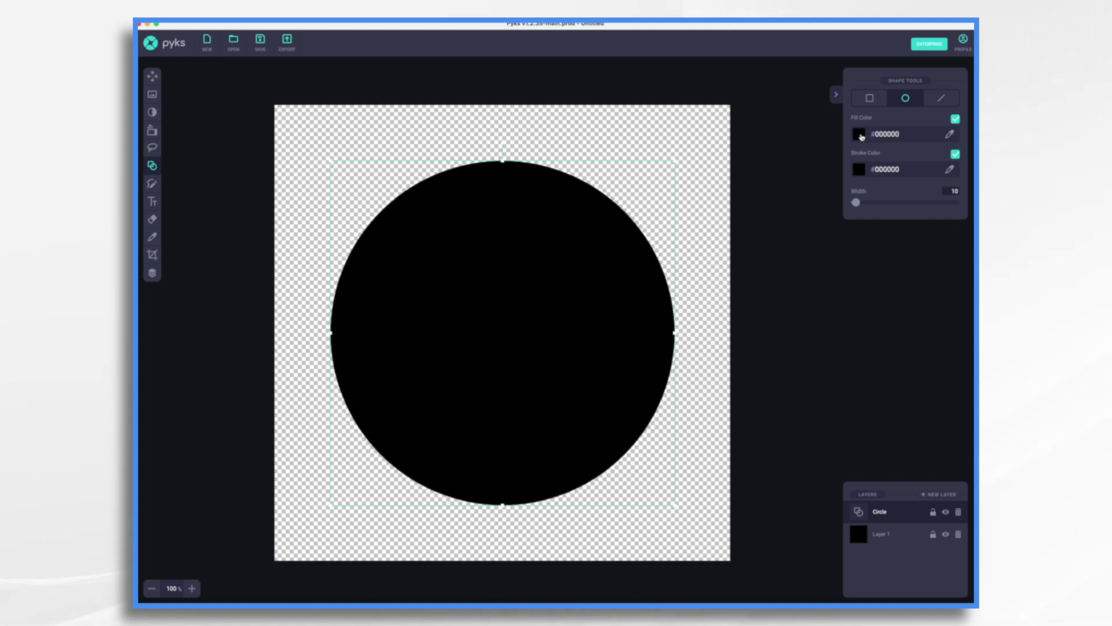
left_click(860, 135)
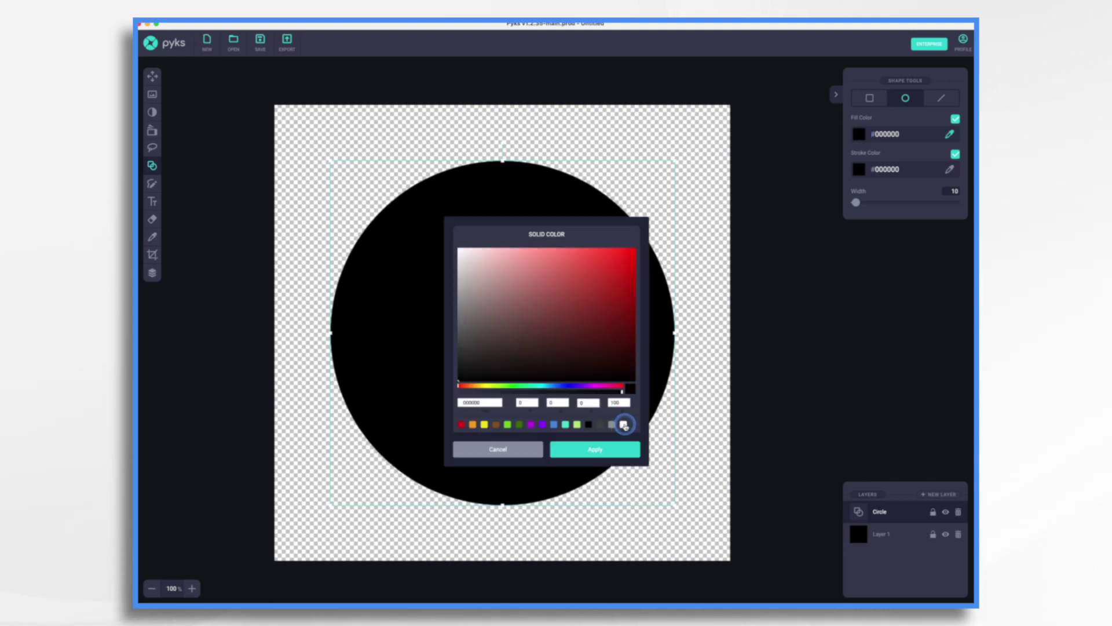
Give the circle a white fill and a 54-wide black outline, then recentre it.
left_click(624, 425)
left_click(625, 446)
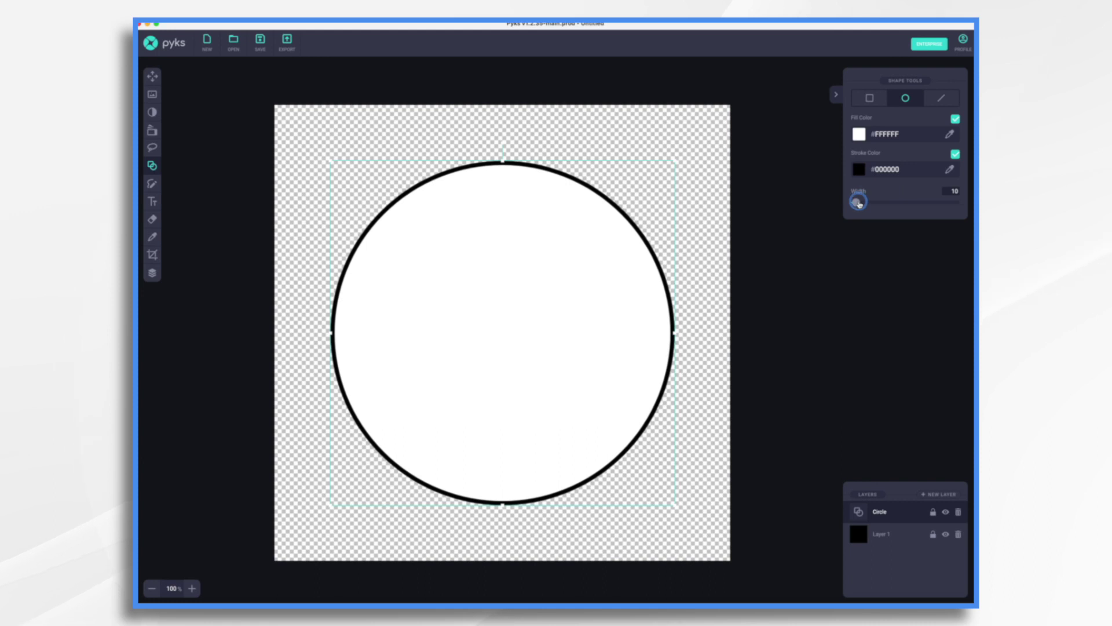
left_click_drag(859, 203, 861, 202)
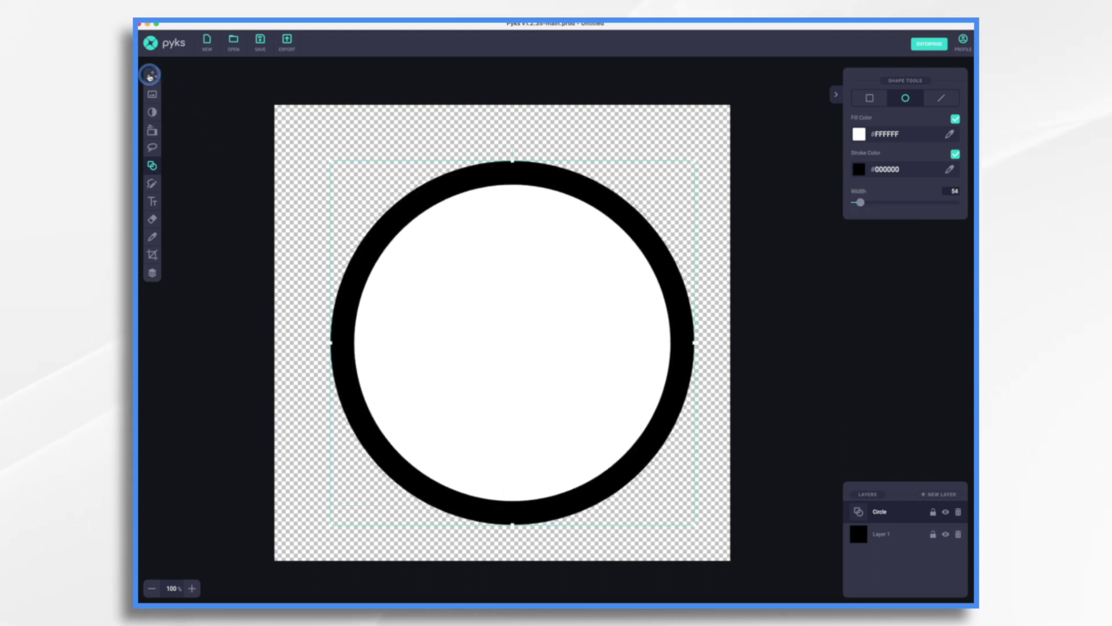
left_click(151, 76)
mouse_move(523, 385)
left_mouse_down()
mouse_move(519, 366)
mouse_move(534, 377)
mouse_move(514, 375)
left_mouse_up()
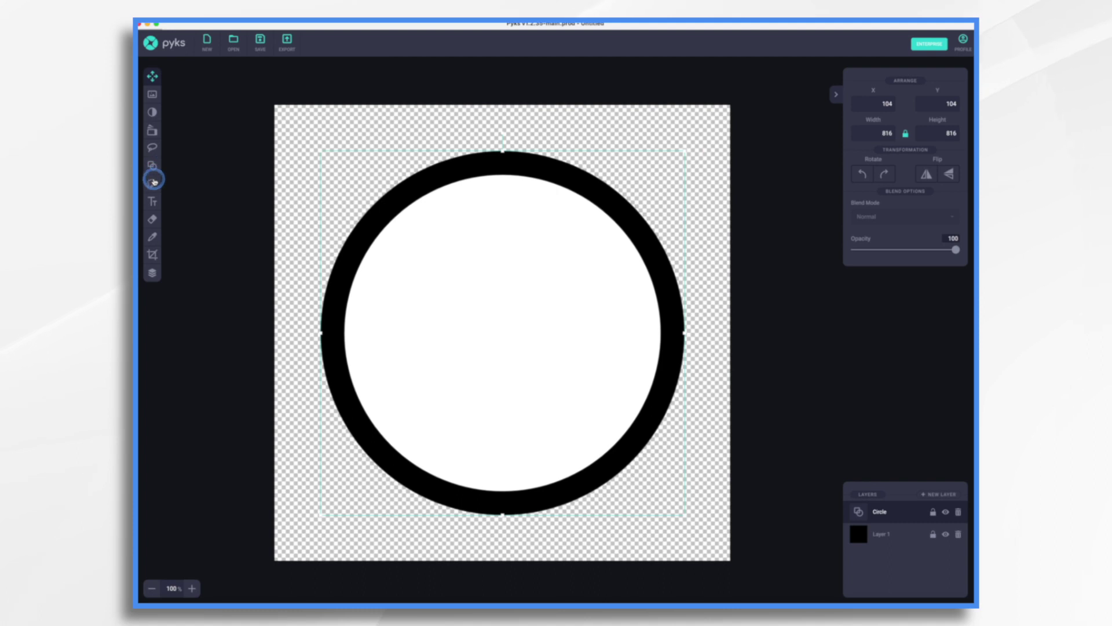
Add a small black rectangle against the ring's upper-right edge as a gear tooth.
left_click(152, 166)
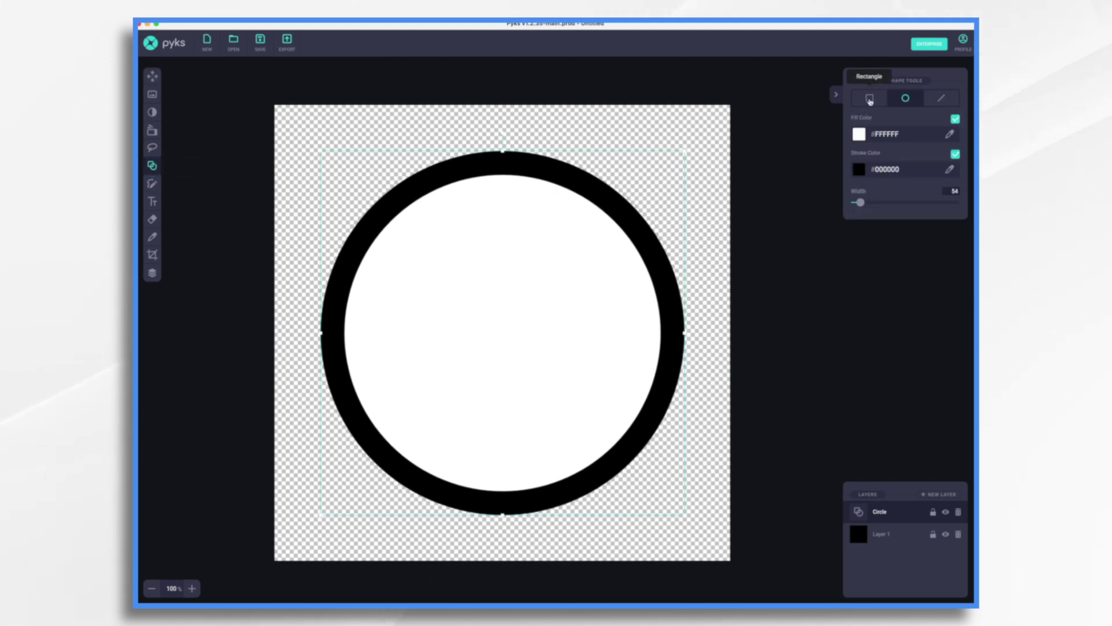
left_click(870, 99)
left_click_drag(599, 132, 665, 176)
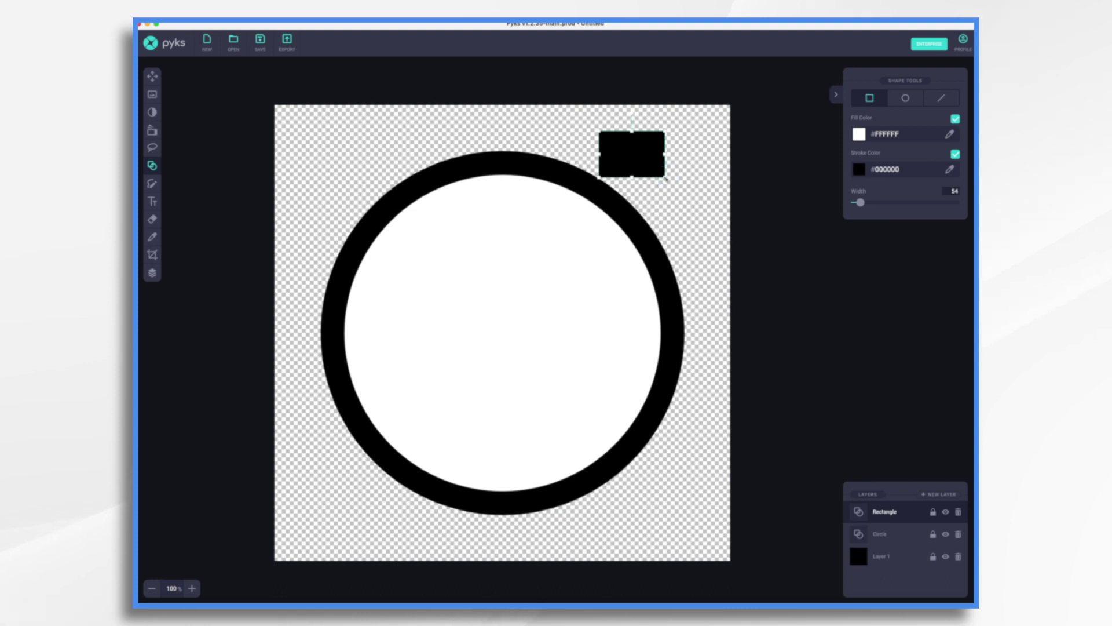
mouse_move(664, 176)
left_mouse_down()
mouse_move(732, 236)
mouse_move(749, 222)
left_mouse_up()
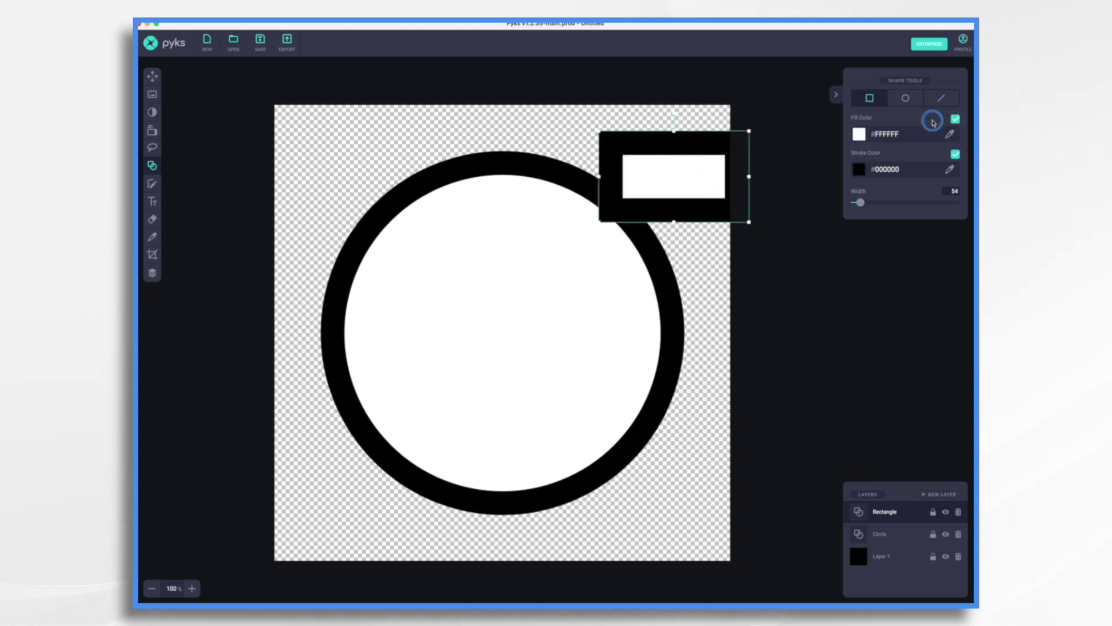
left_click(859, 134)
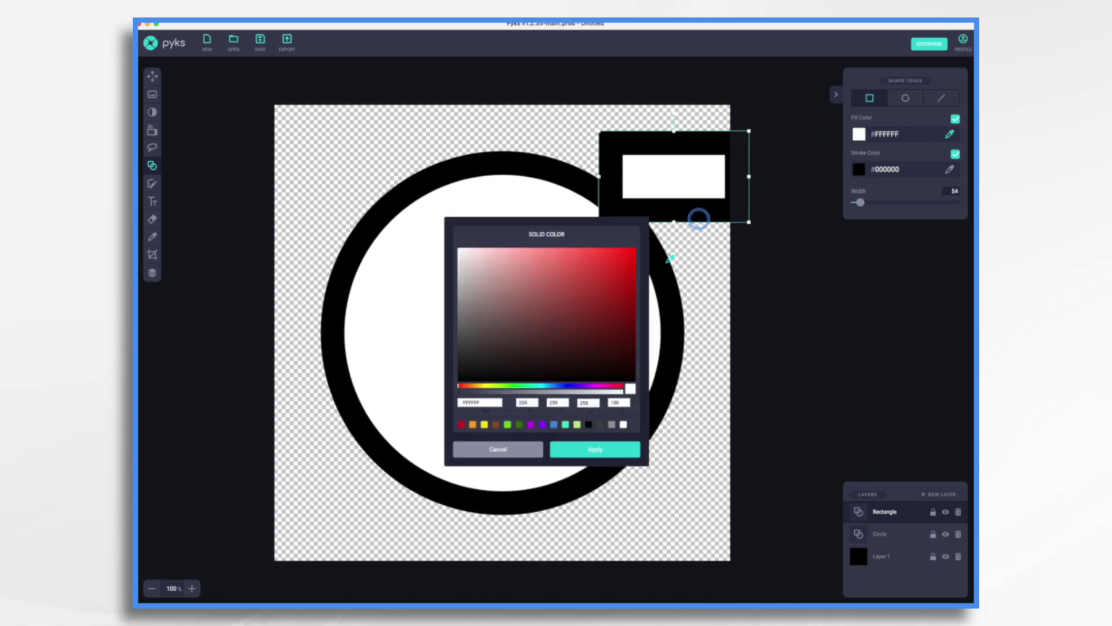
left_click(588, 425)
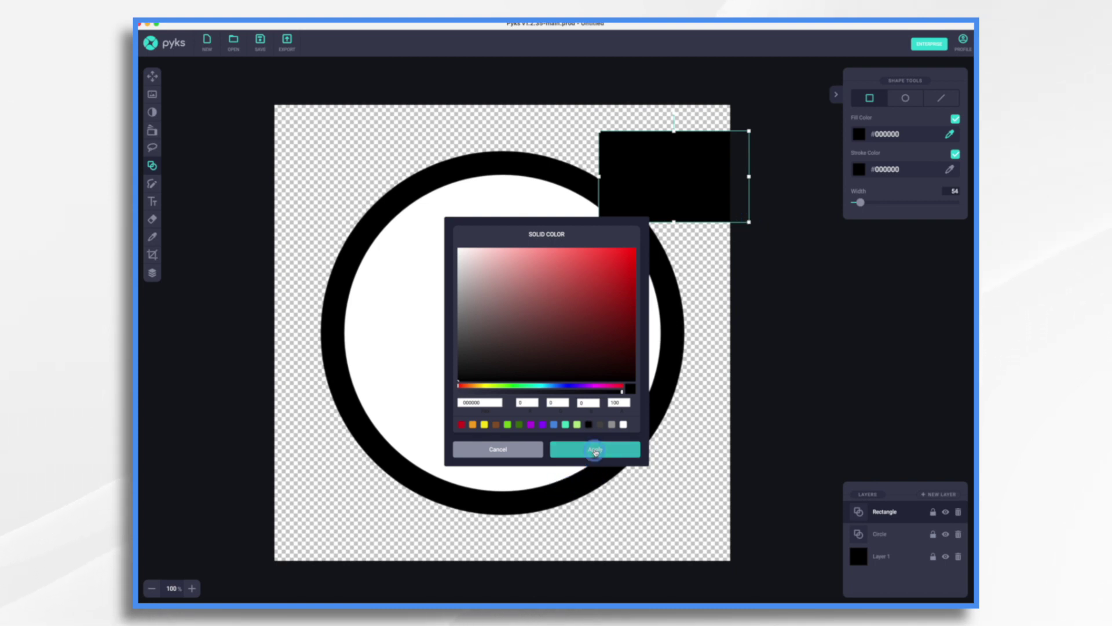
left_click(595, 449)
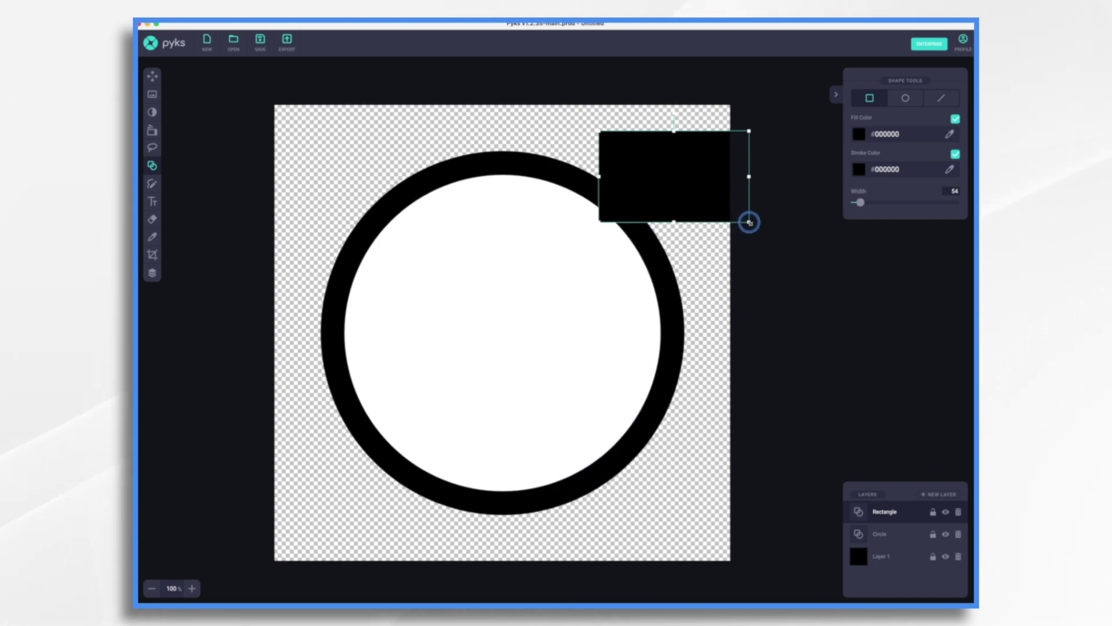
left_click_drag(748, 223, 686, 182)
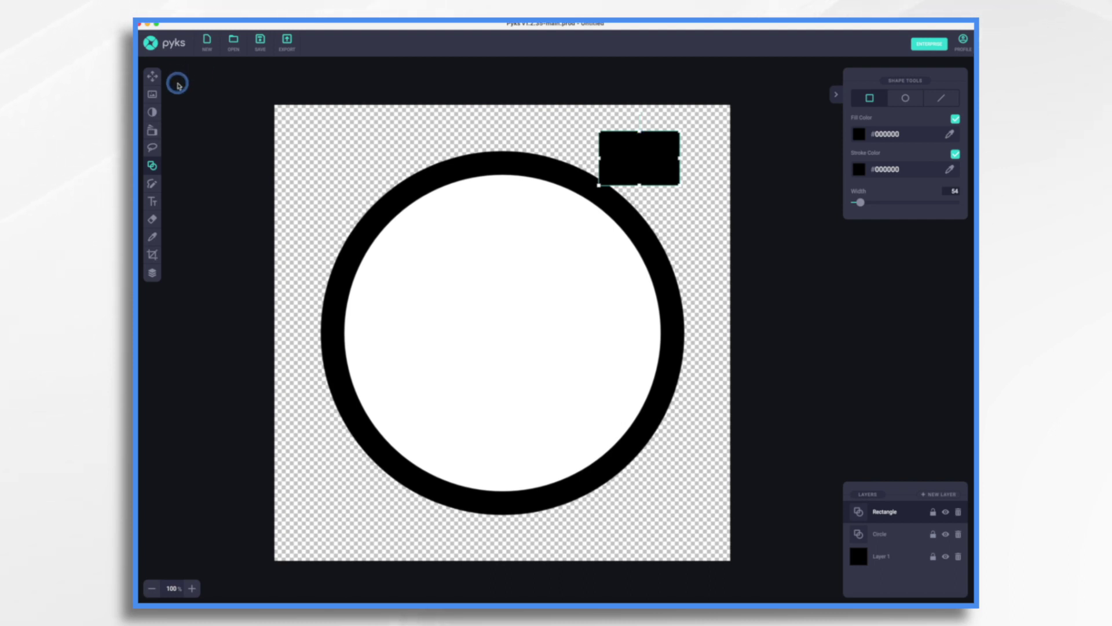
Move the black rectangle onto the ring and rotate it about 40° as the first tooth.
left_click(153, 77)
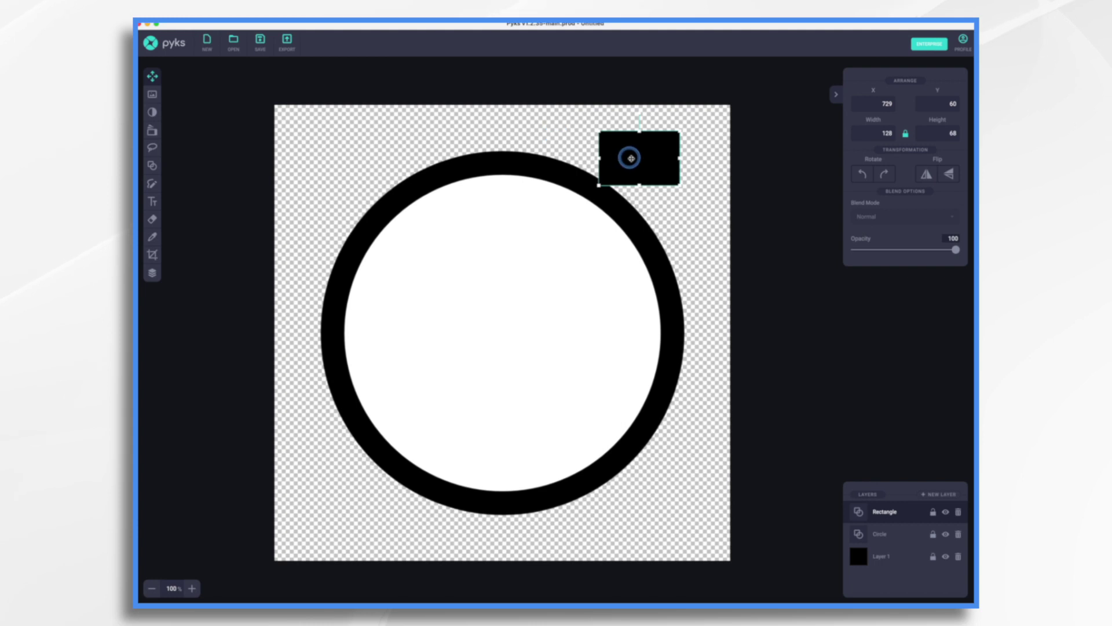
left_click_drag(638, 162, 594, 233)
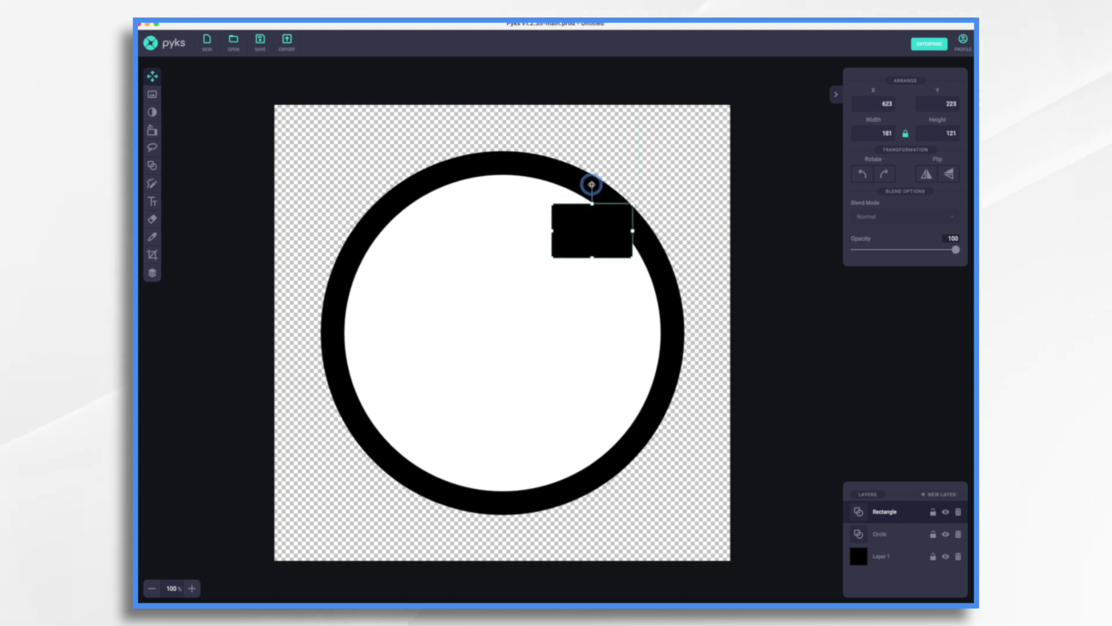
left_click(595, 189)
left_click(590, 212)
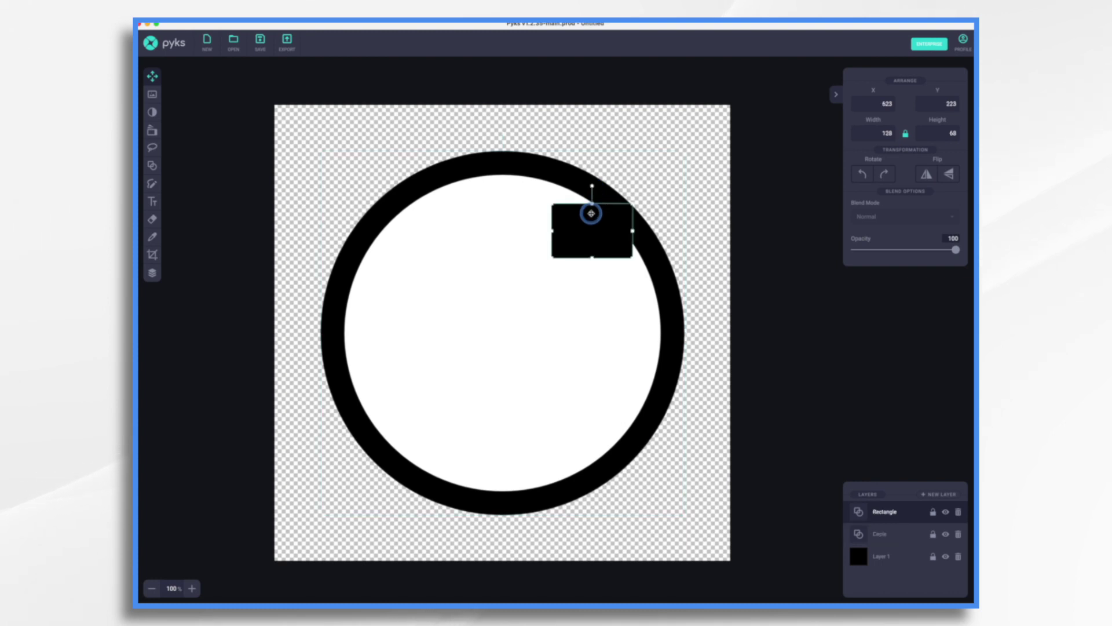
left_click_drag(592, 186, 633, 187)
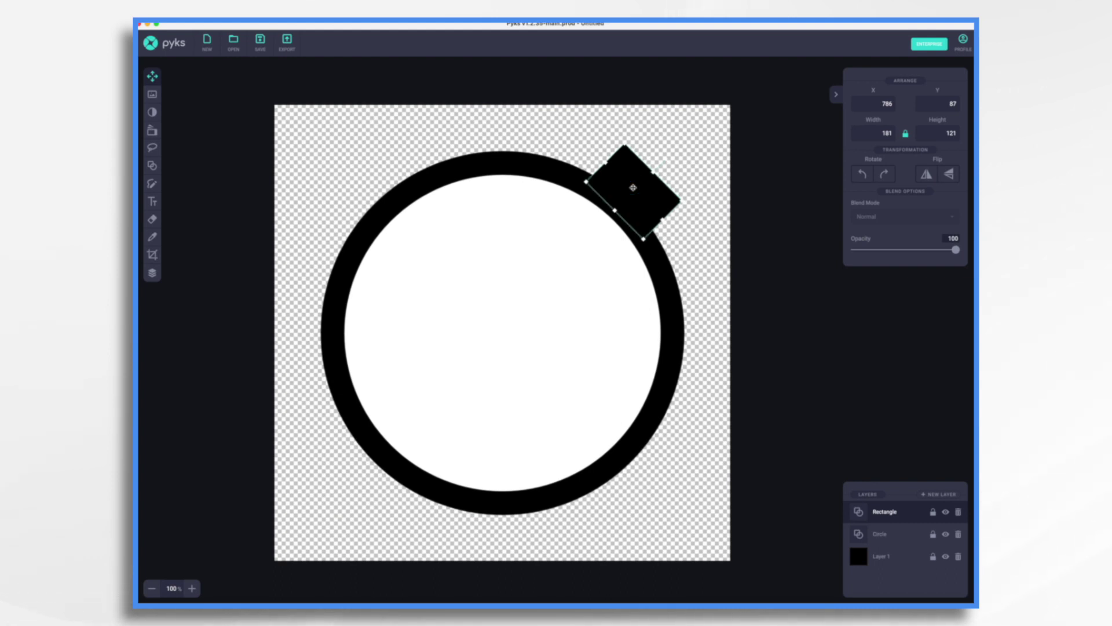
Paste copies of the tooth and position and rotate them around the ring, making eight teeth.
key("super+v")
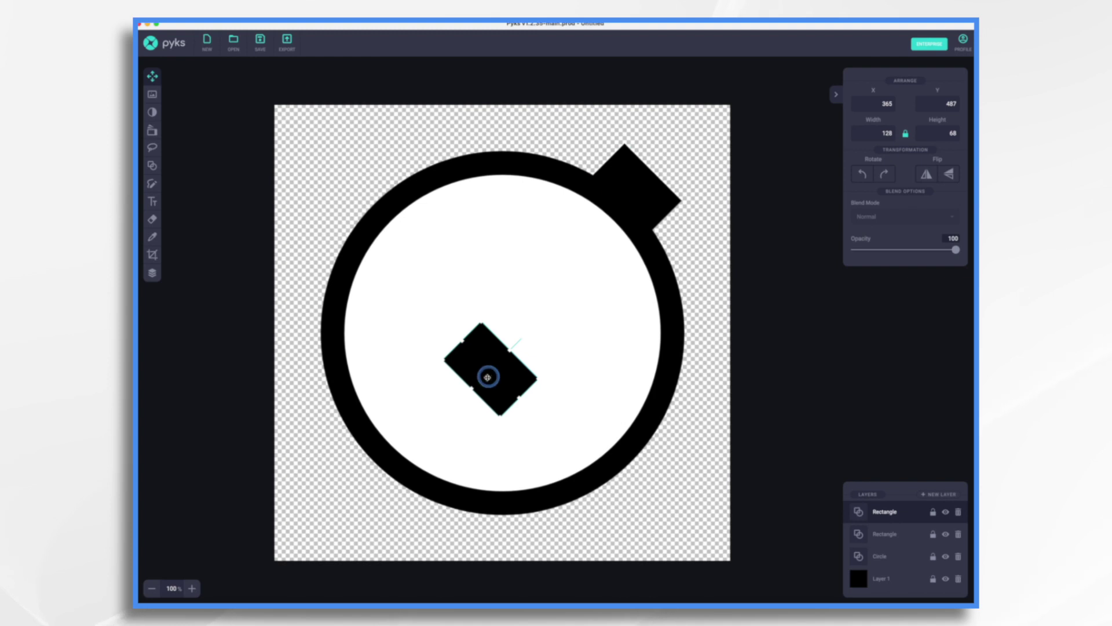
left_click_drag(487, 375, 680, 303)
key("super+v")
left_click_drag(490, 369, 650, 442)
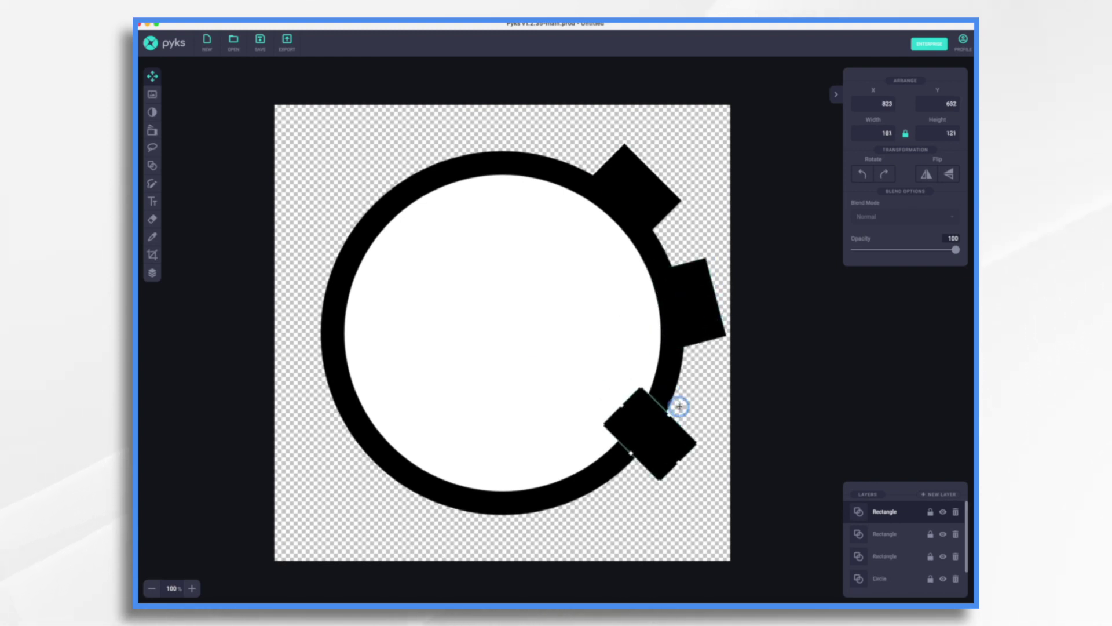
left_click_drag(675, 405, 655, 430)
key("super+v")
left_click_drag(491, 369, 462, 148)
key("super+v")
key("super+v")
key("super+v")
key("super+v")
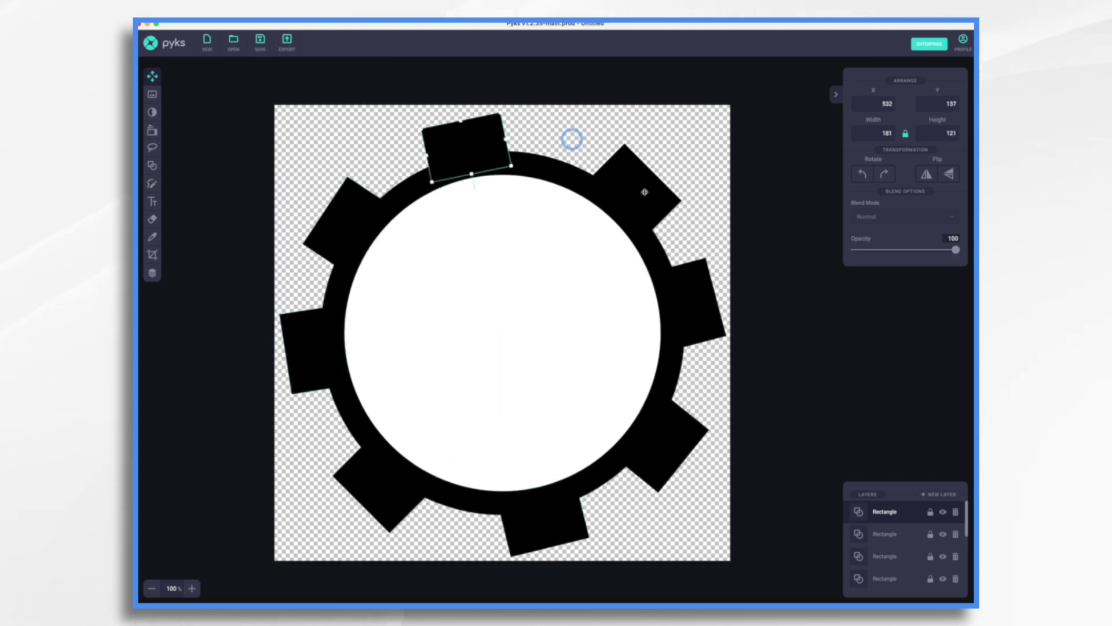
left_click(774, 477)
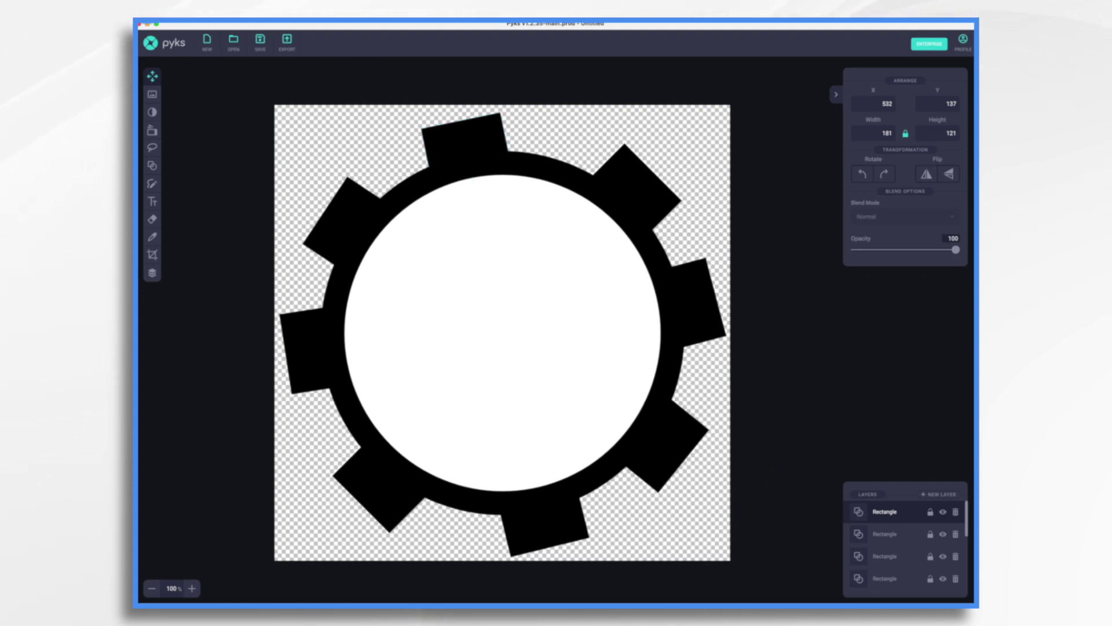
Export the finished gear as a PNG image named gear3.
left_click(287, 42)
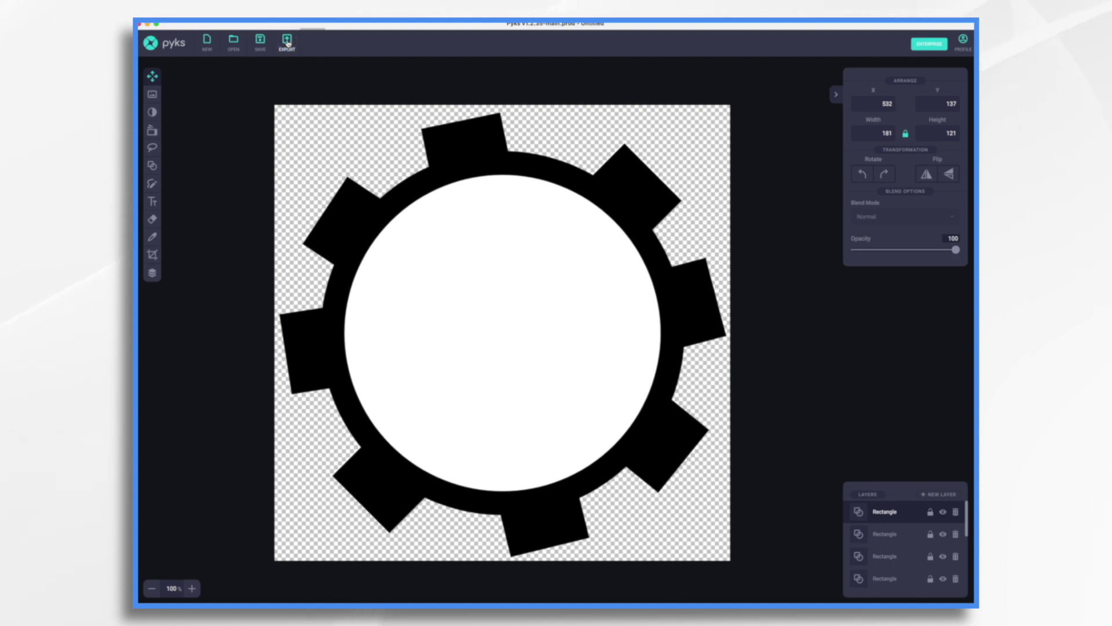
type("gear3")
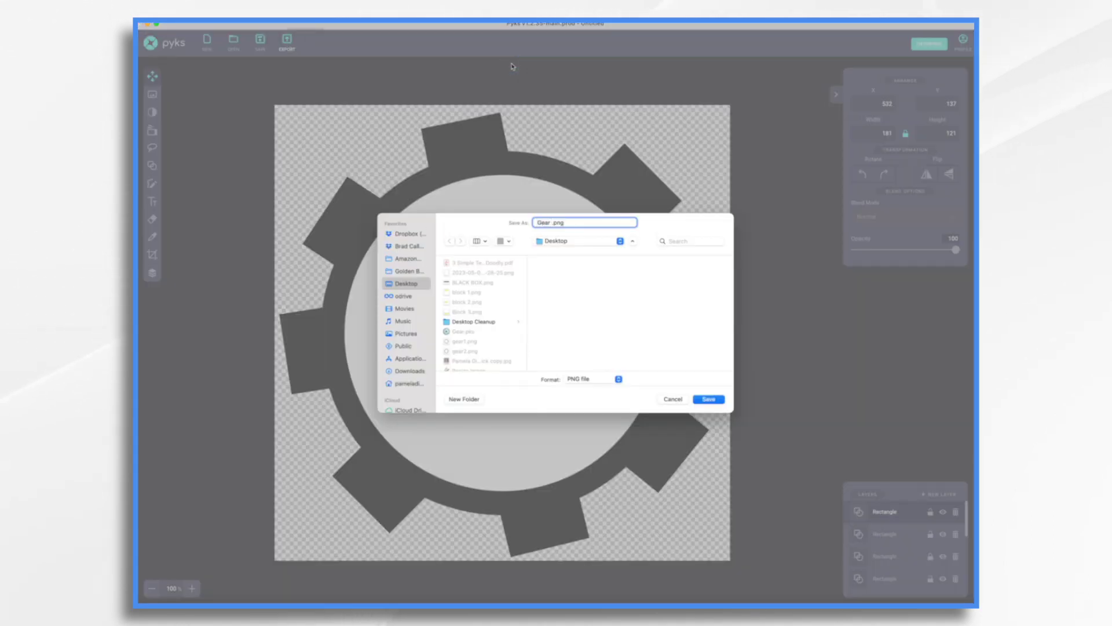
left_click(710, 399)
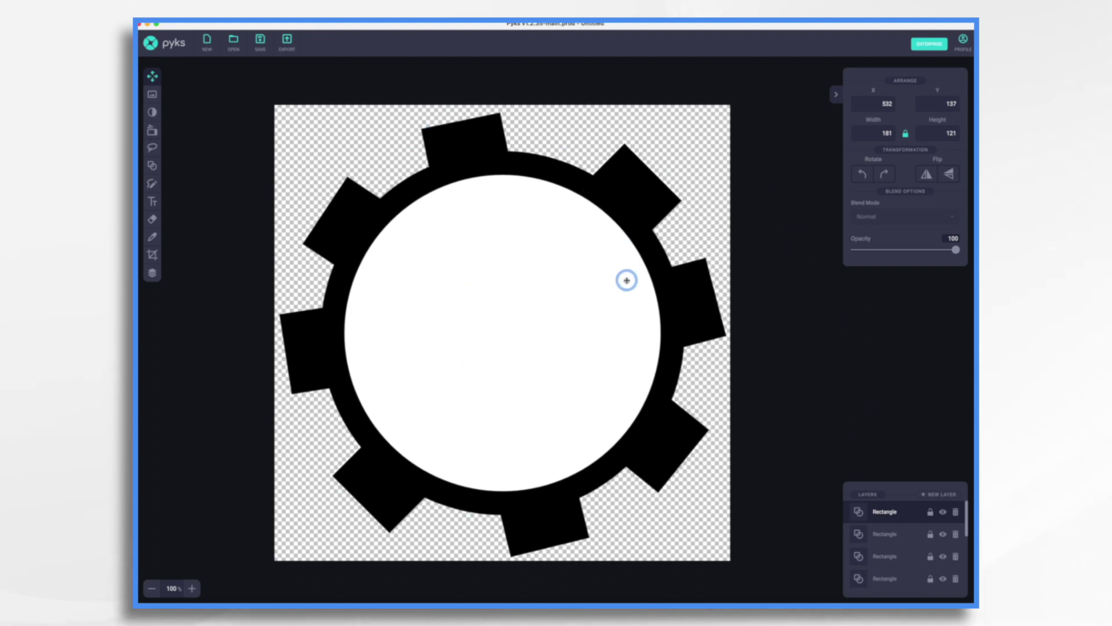
Select the Circle layer and all eight tooth rectangles, then rotate them clockwise.
scroll(913, 567, "down", 2)
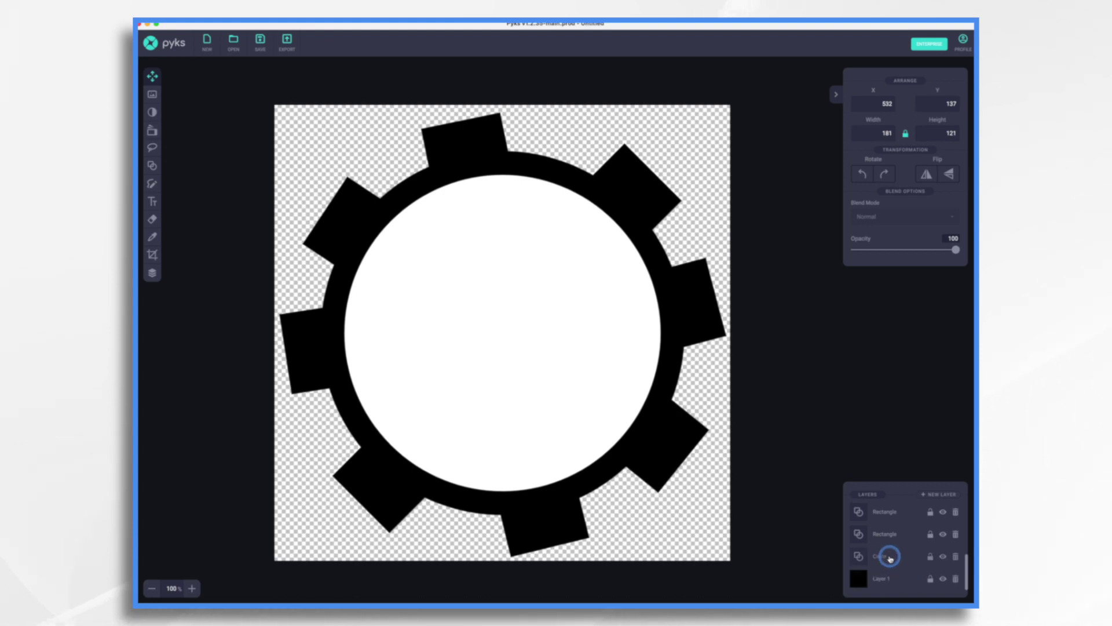
left_click(887, 535, "shift")
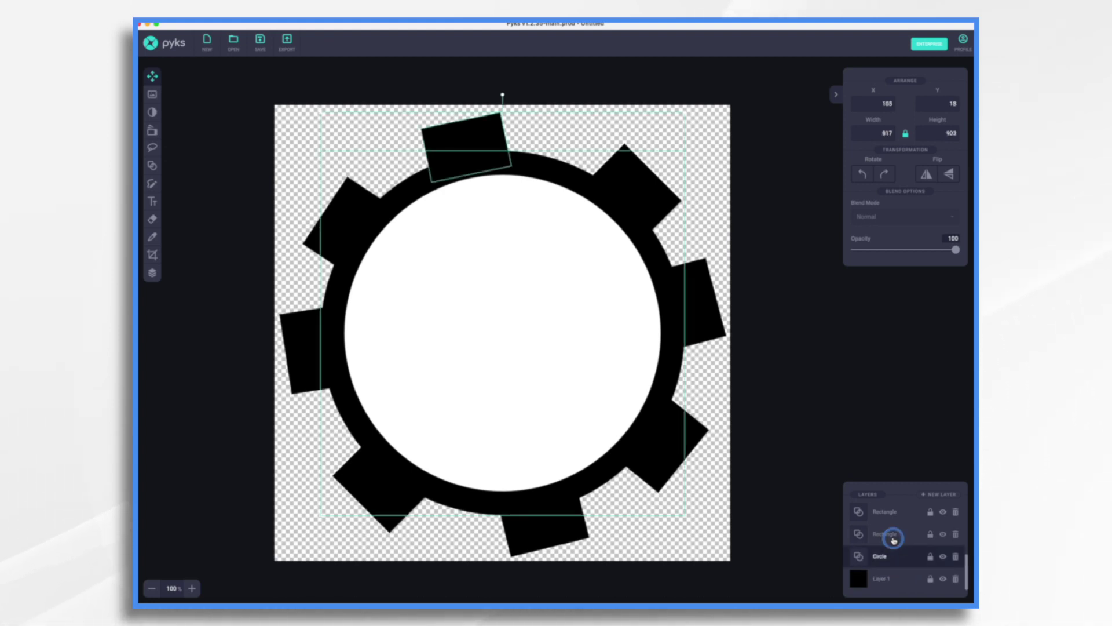
left_click(889, 512, "shift")
scroll(888, 512, "up", 2)
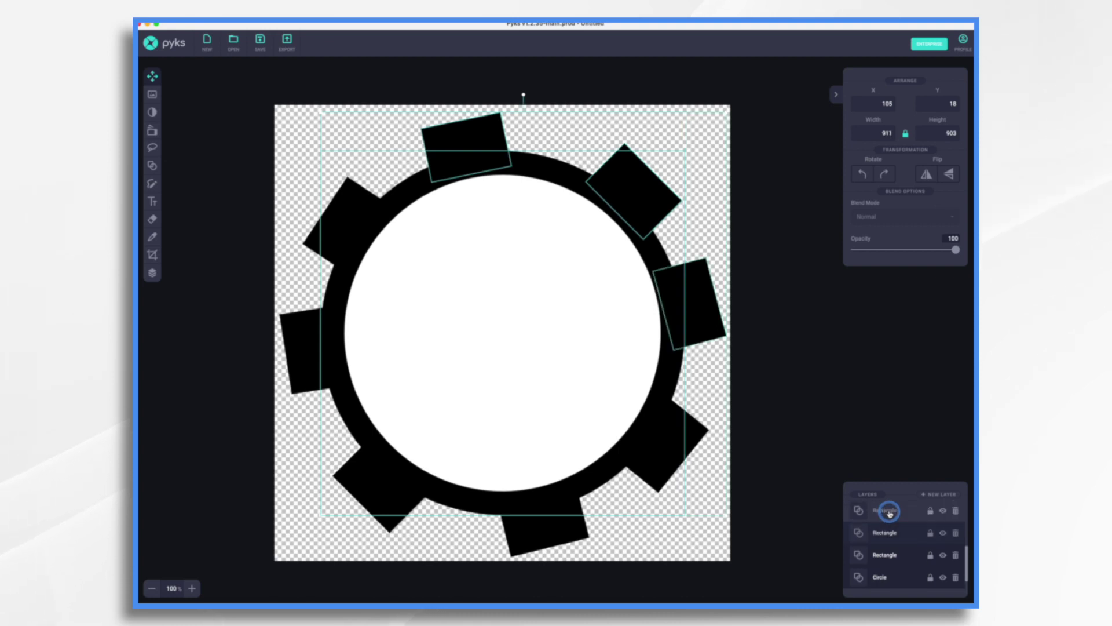
left_click(875, 510, "shift")
left_click(881, 524, "shift")
left_click(886, 508, "shift")
left_click(885, 510, "shift")
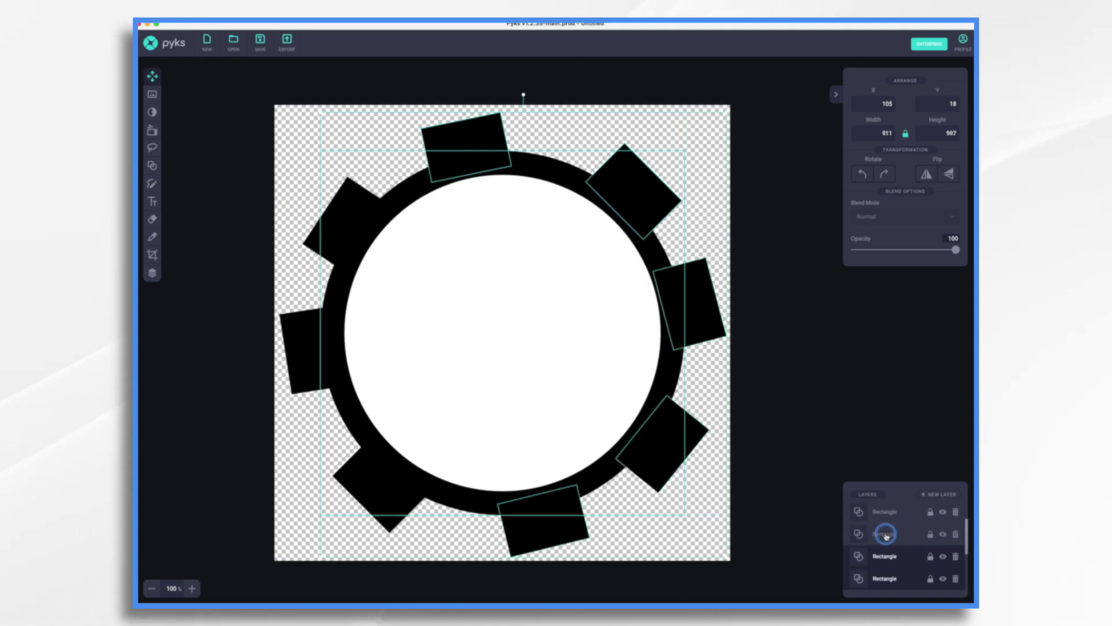
left_click(883, 509, "shift")
scroll(883, 521, "up", 1)
left_click(909, 509, "shift")
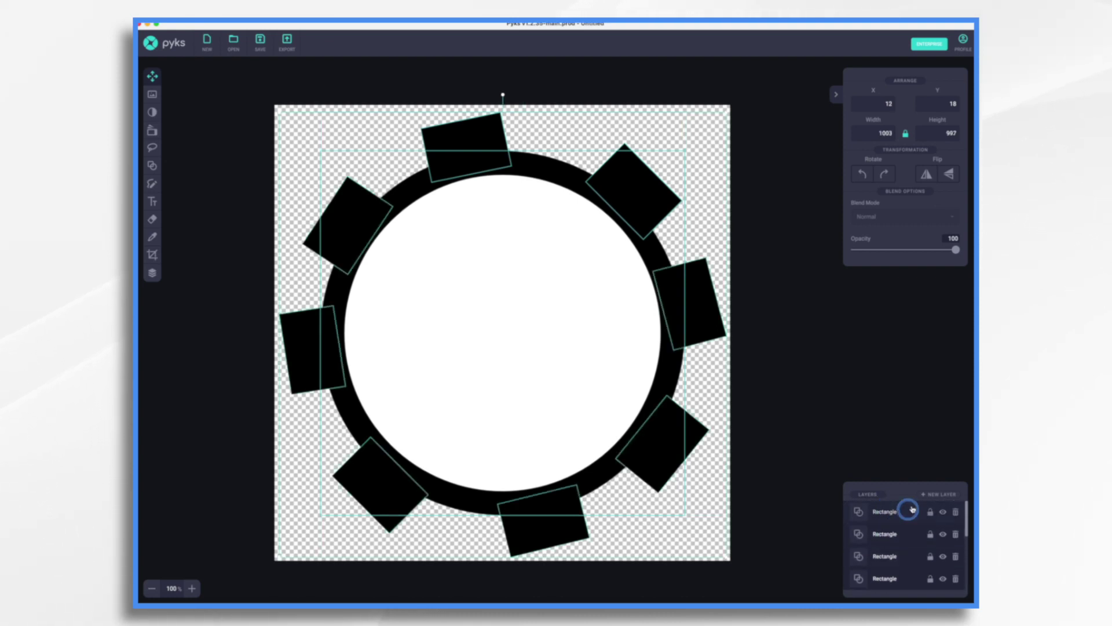
left_click(885, 174)
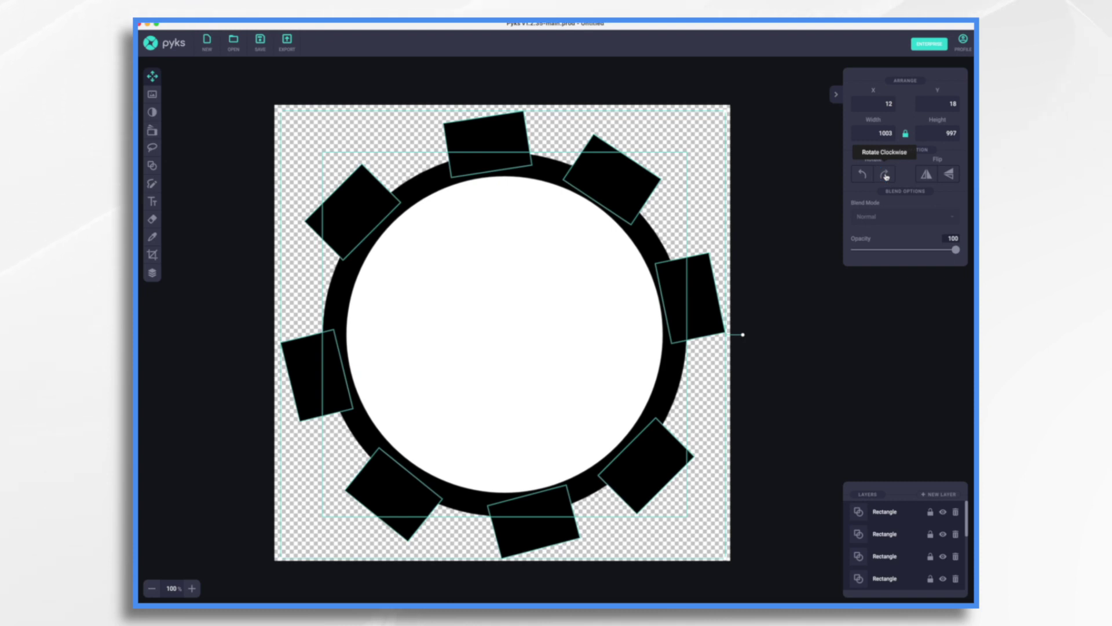
Export the rotated gear as a PNG named Gear 2.png.
left_click(285, 43)
type("Gear 2")
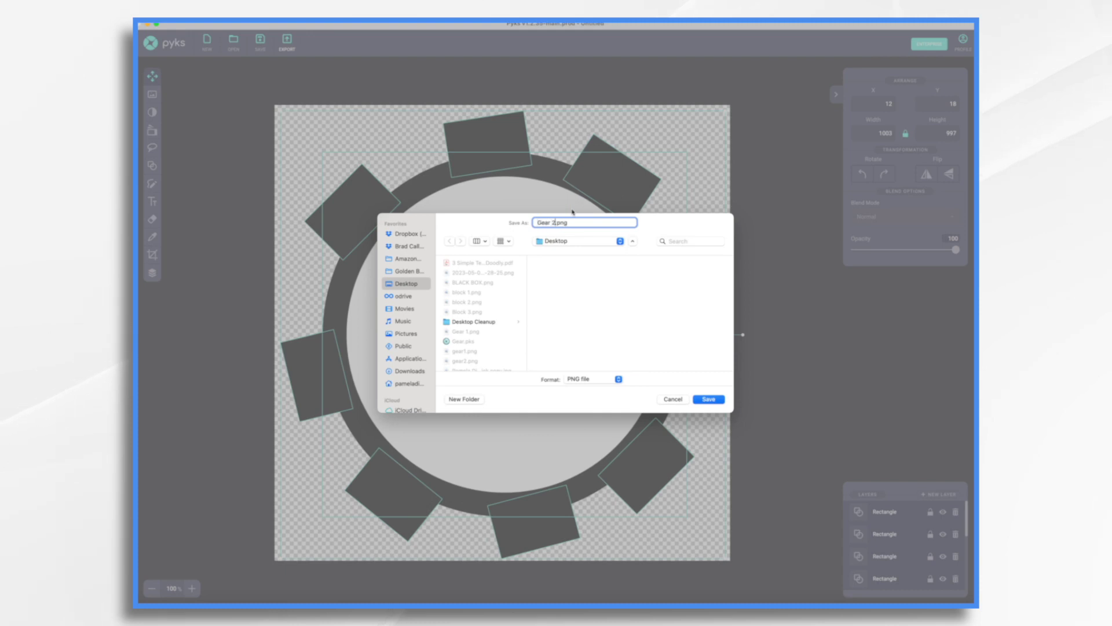
left_click(711, 399)
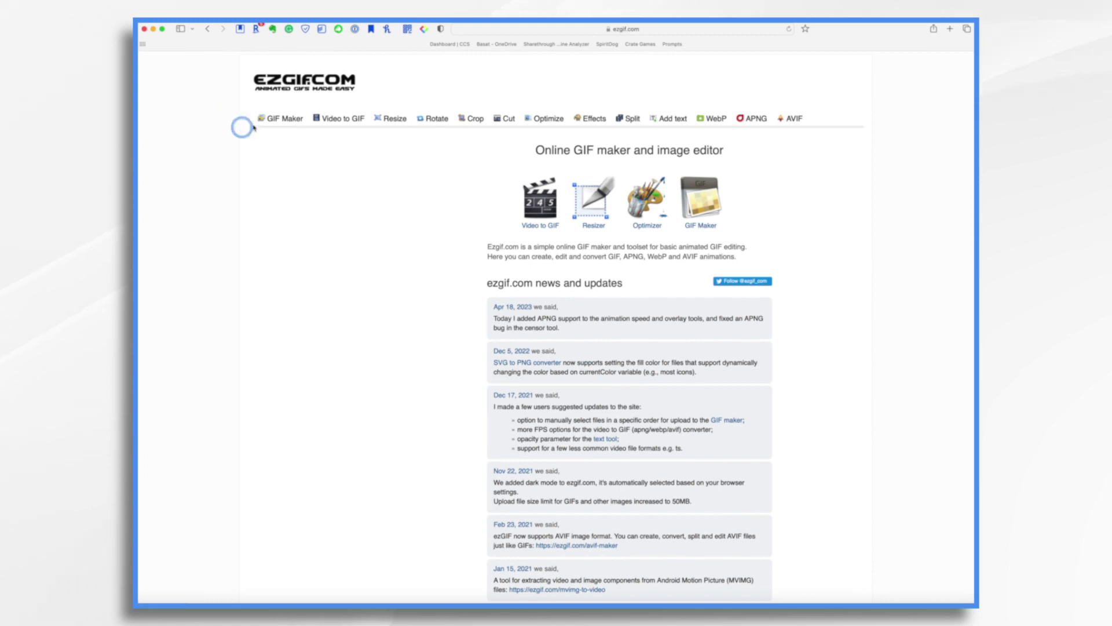
Upload Gear 1.png and Gear 2.png as frames in ezgif's Animated GIF Maker.
left_click(292, 119)
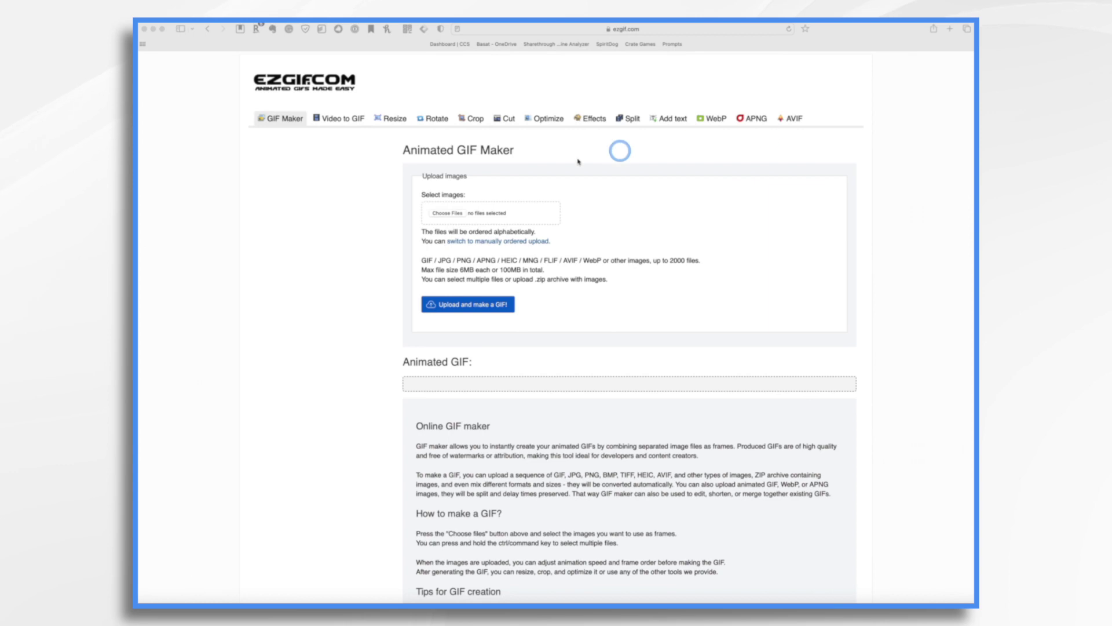
left_click(453, 214)
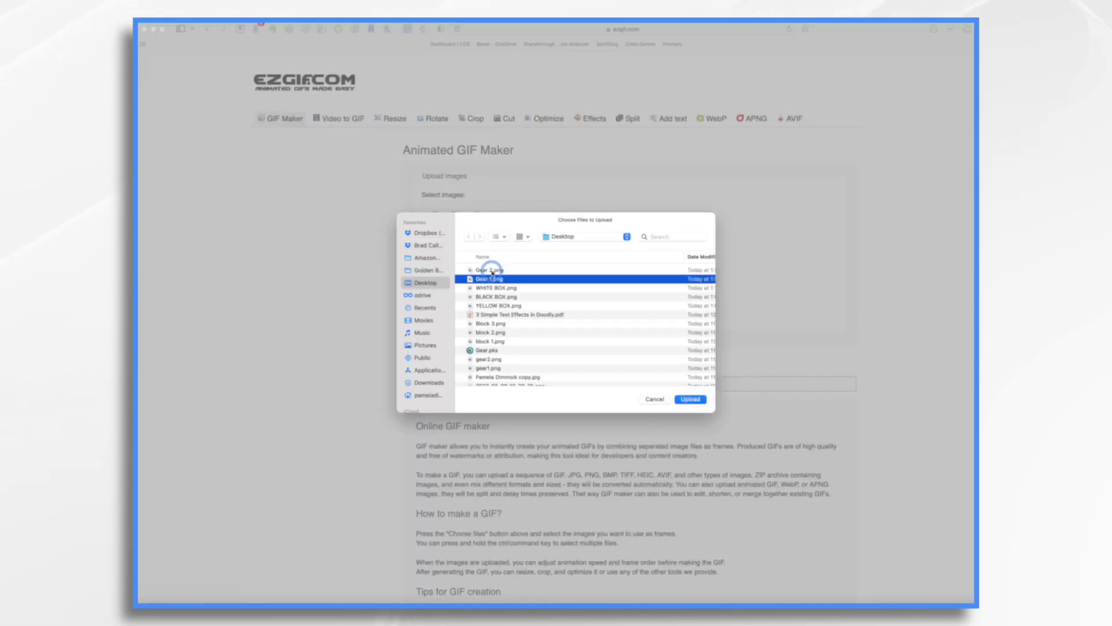
left_click(493, 278, "shift")
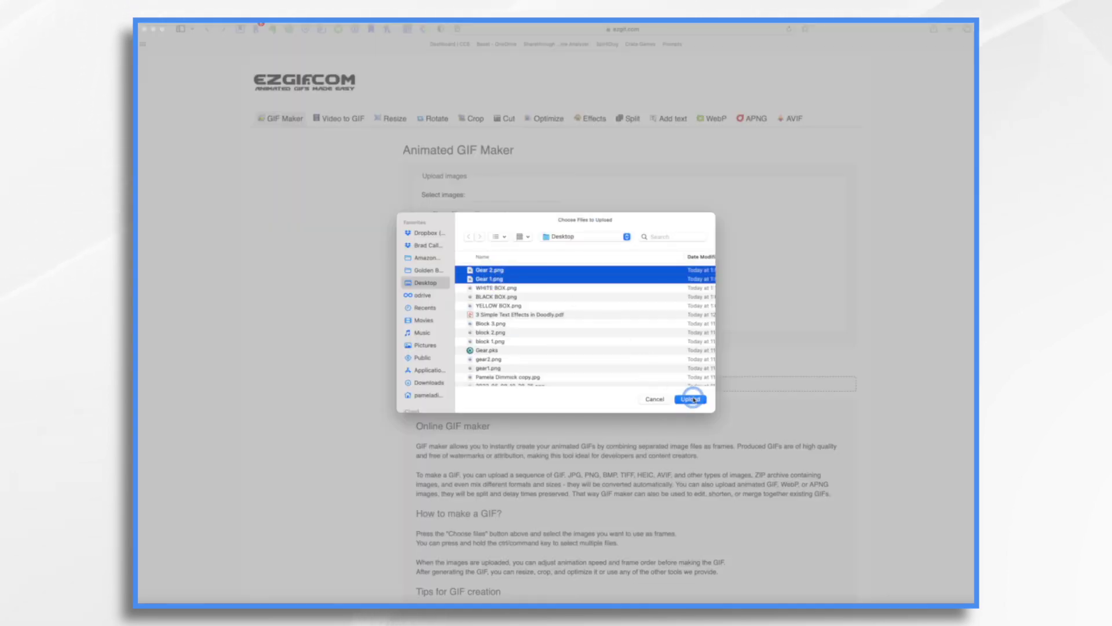
left_click(690, 398)
left_click(467, 307)
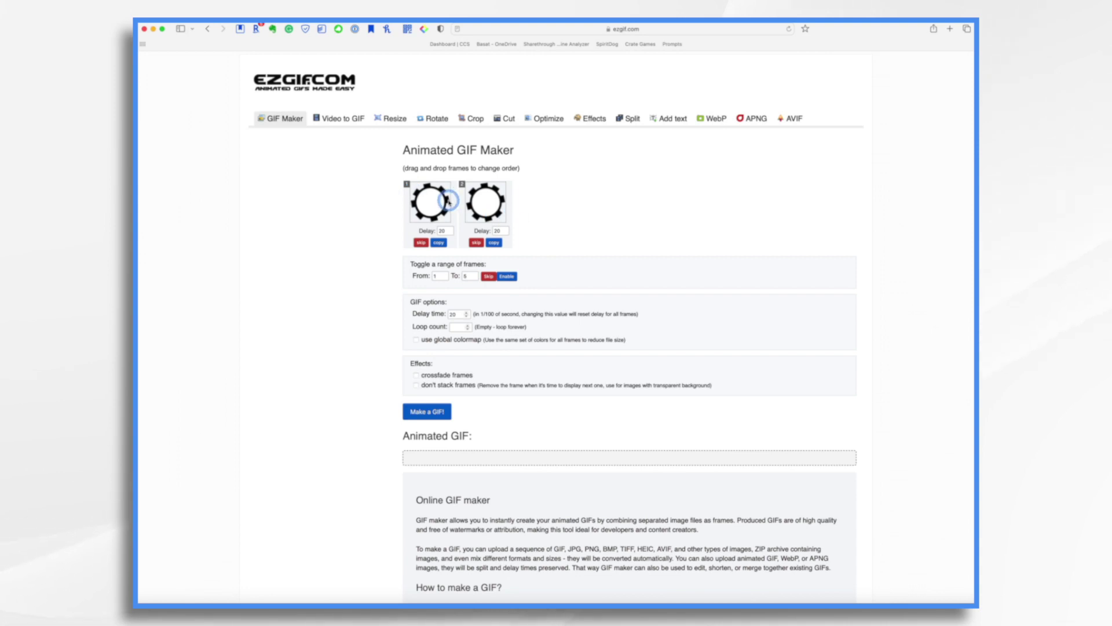
Generate the gear GIF with "don't stack frames" enabled and download the result.
left_click(427, 411)
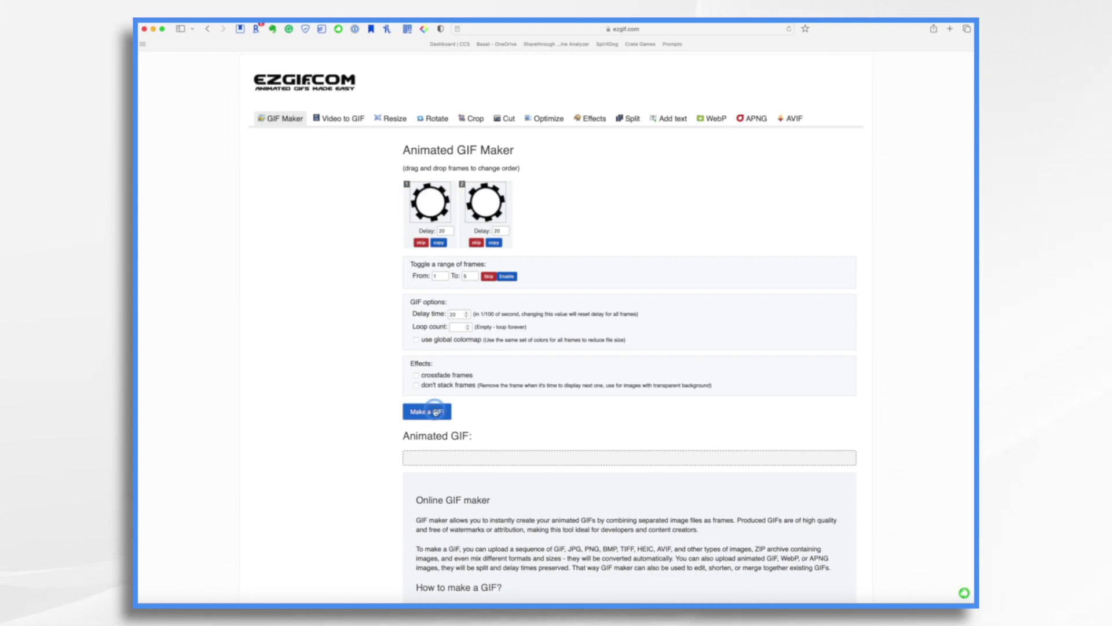
scroll(420, 261, "down", 3)
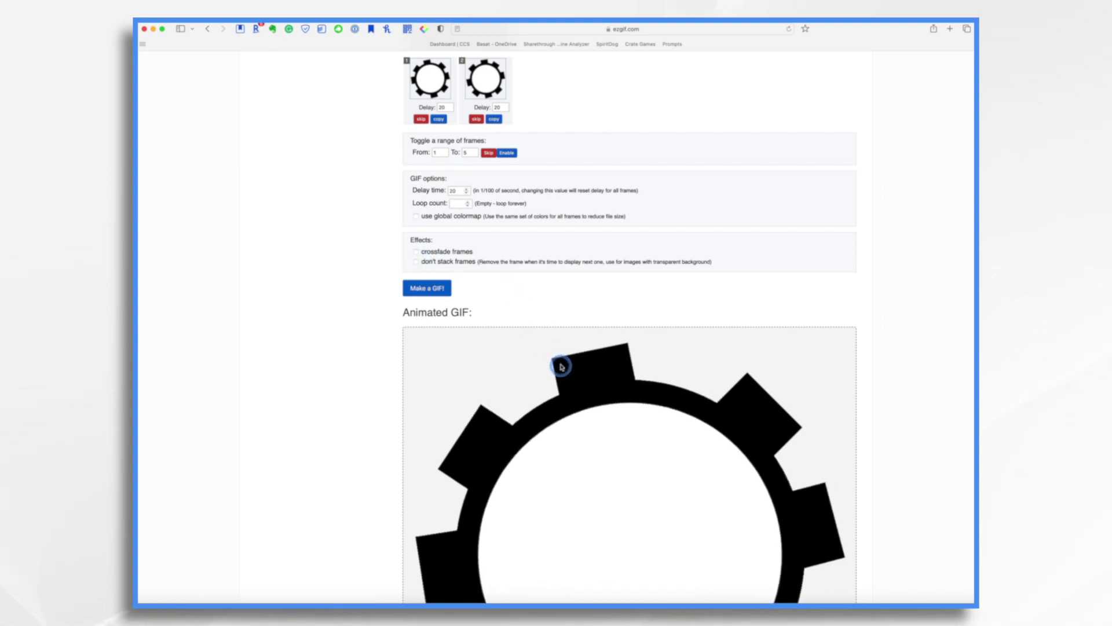
left_click(416, 262)
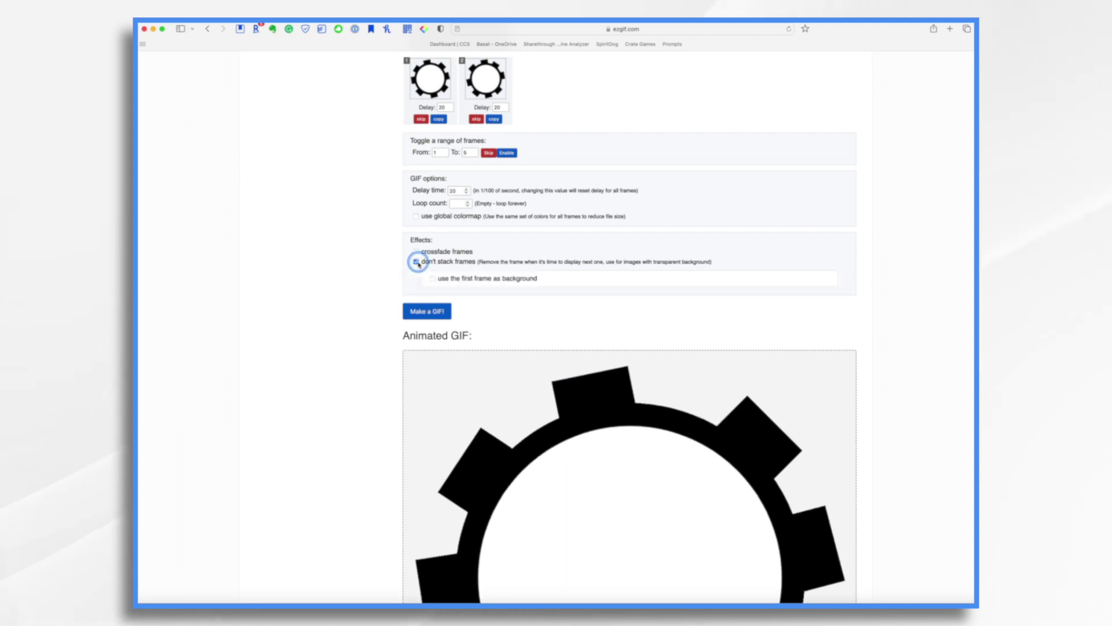
left_click(431, 313)
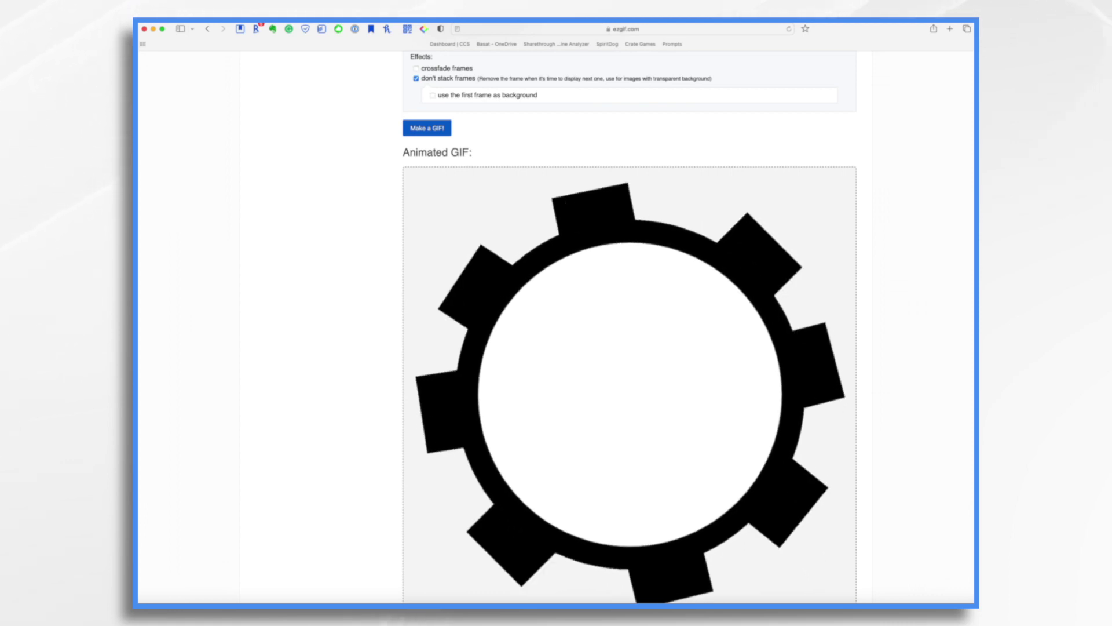
scroll(794, 350, "down", 5)
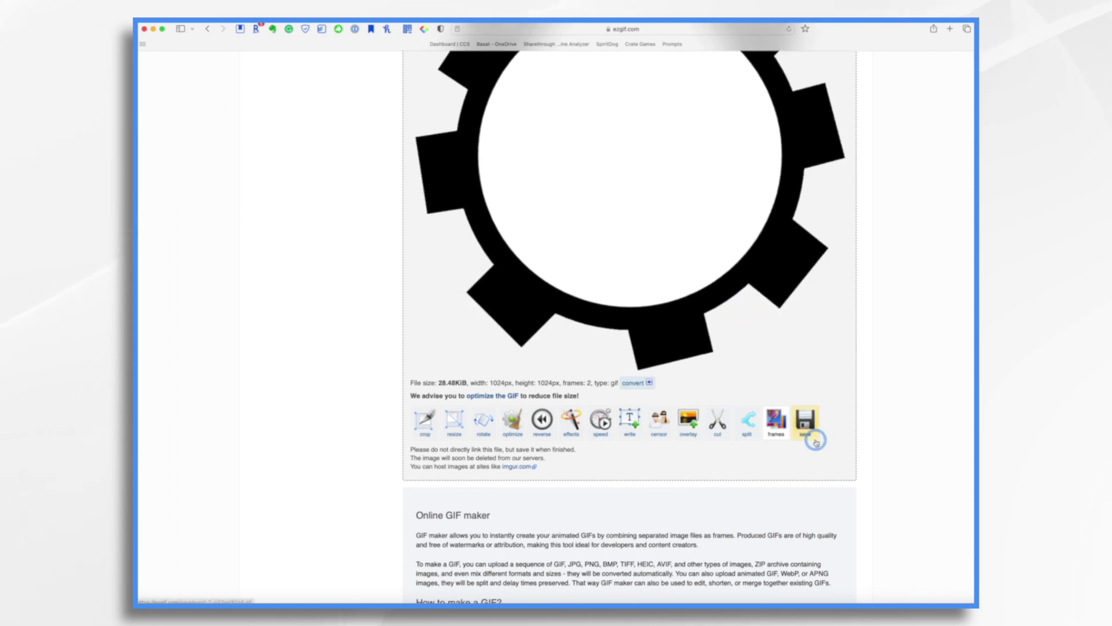
left_click(806, 419)
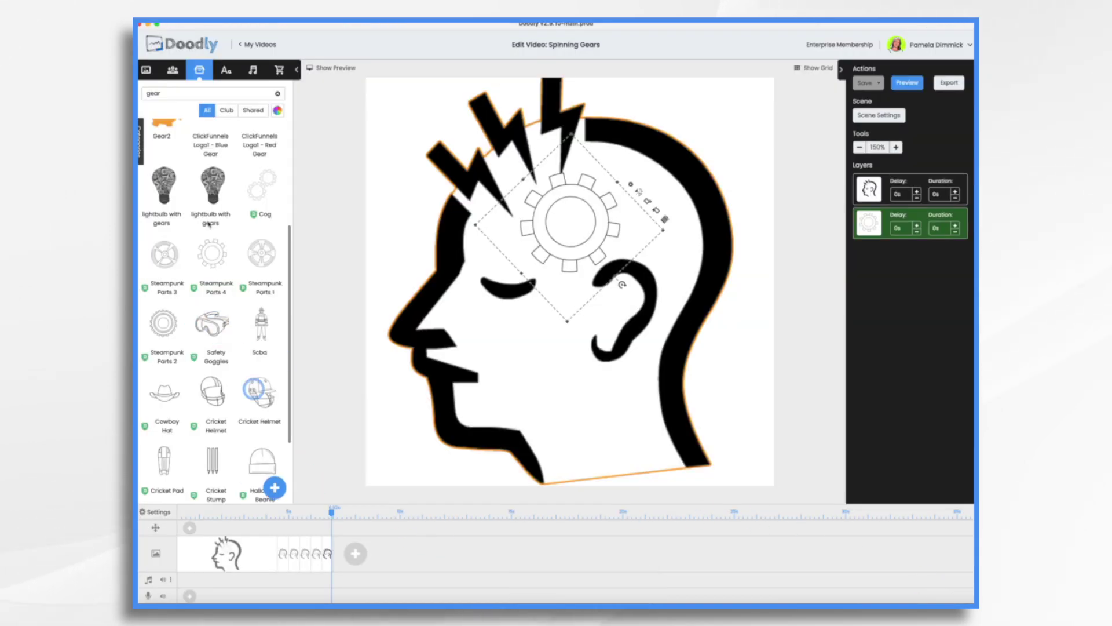
Add ezgif.com-gif-maker.gif from Downloads as a prop titled "Gear - ezgif.com-gif-maker".
left_click(276, 488)
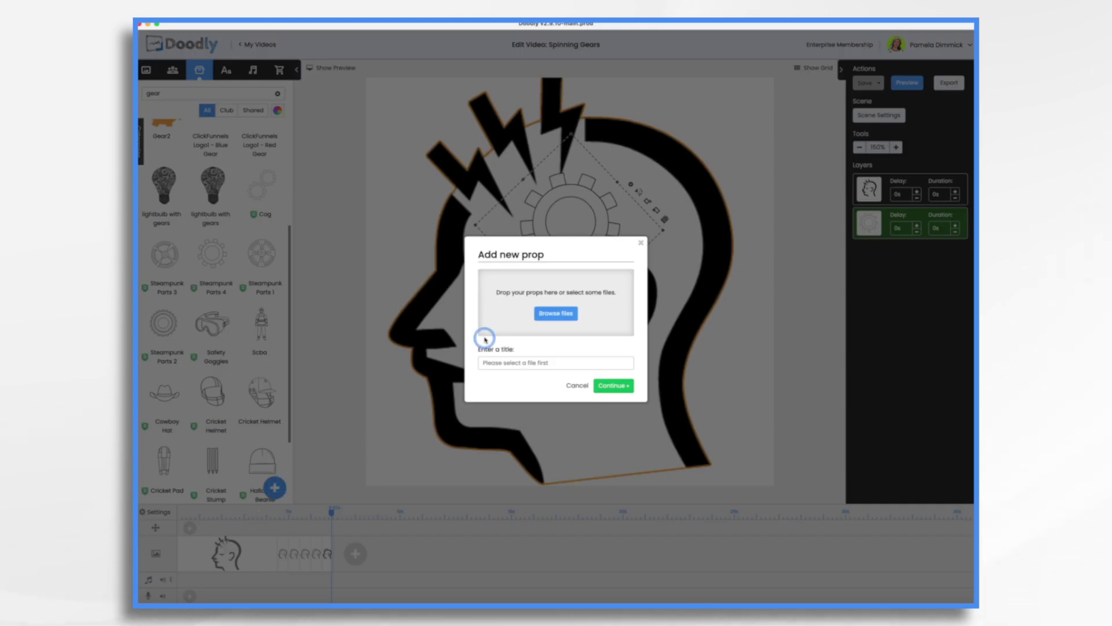
left_click(551, 314)
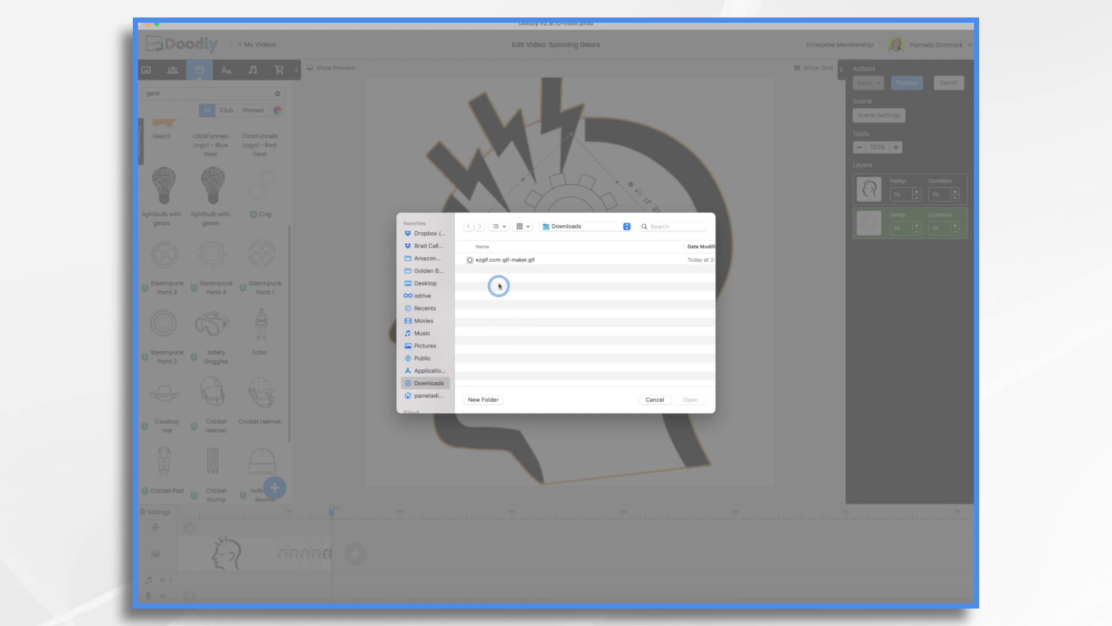
left_click(495, 260)
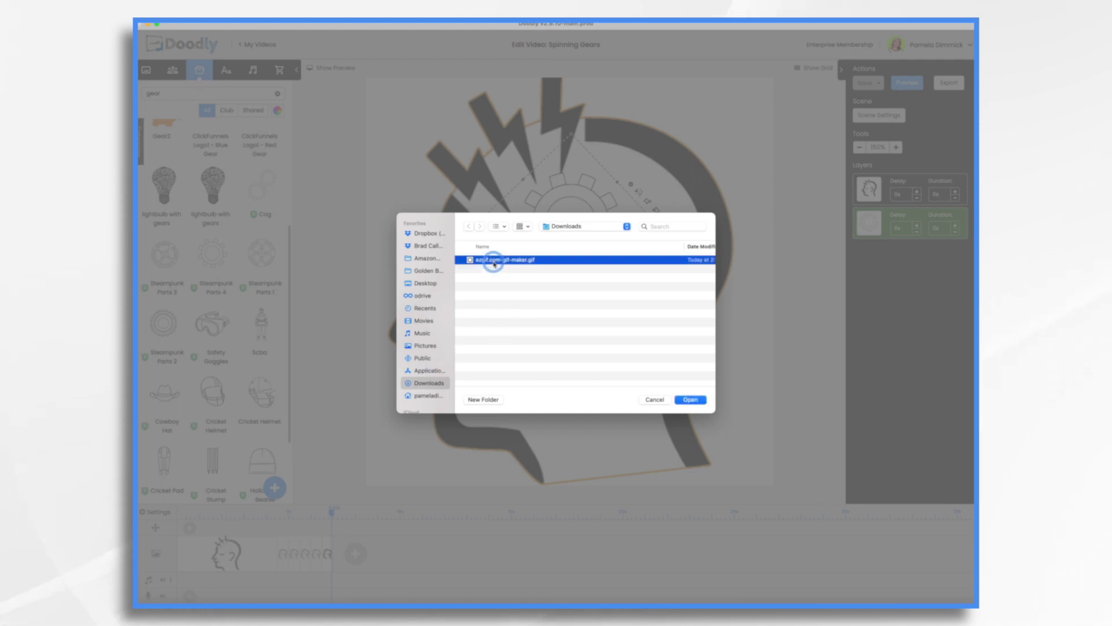
left_click(689, 400)
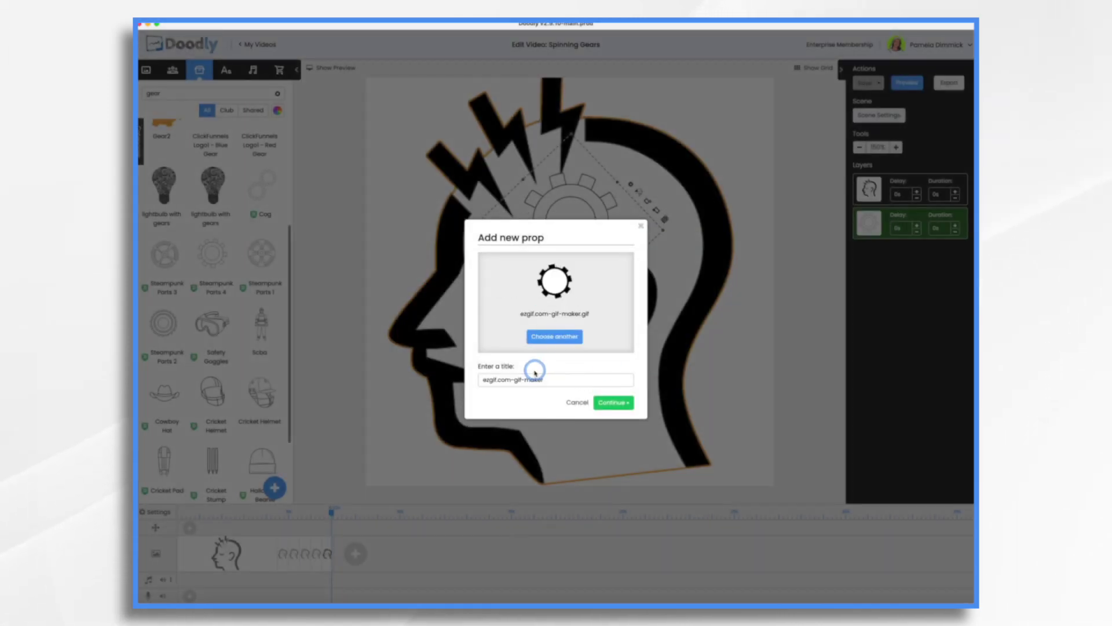
left_click(482, 382)
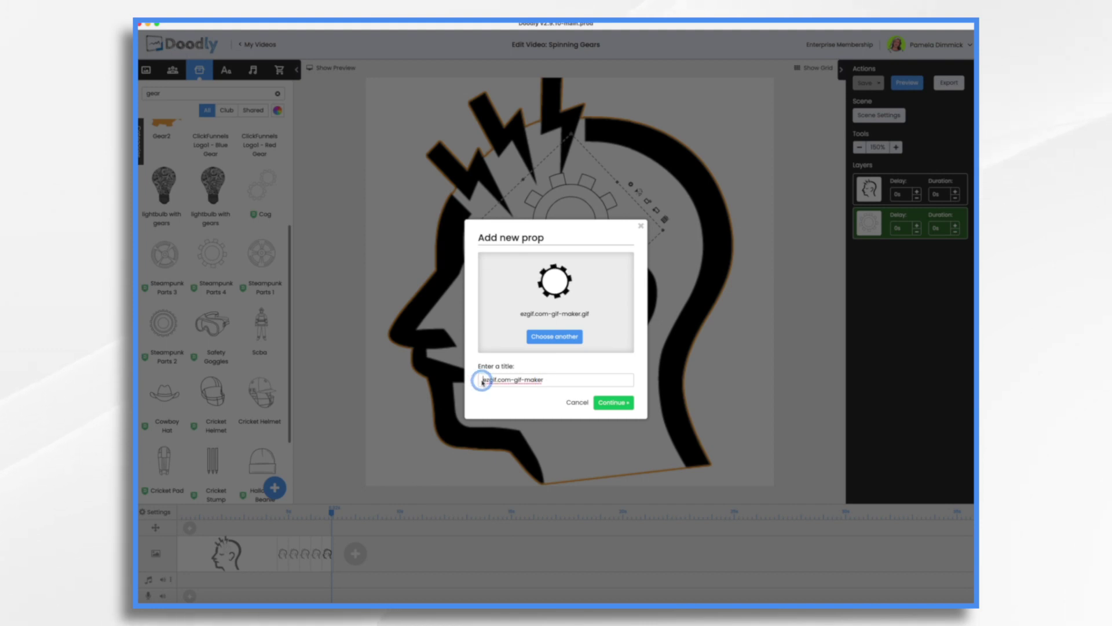
type("Gear -")
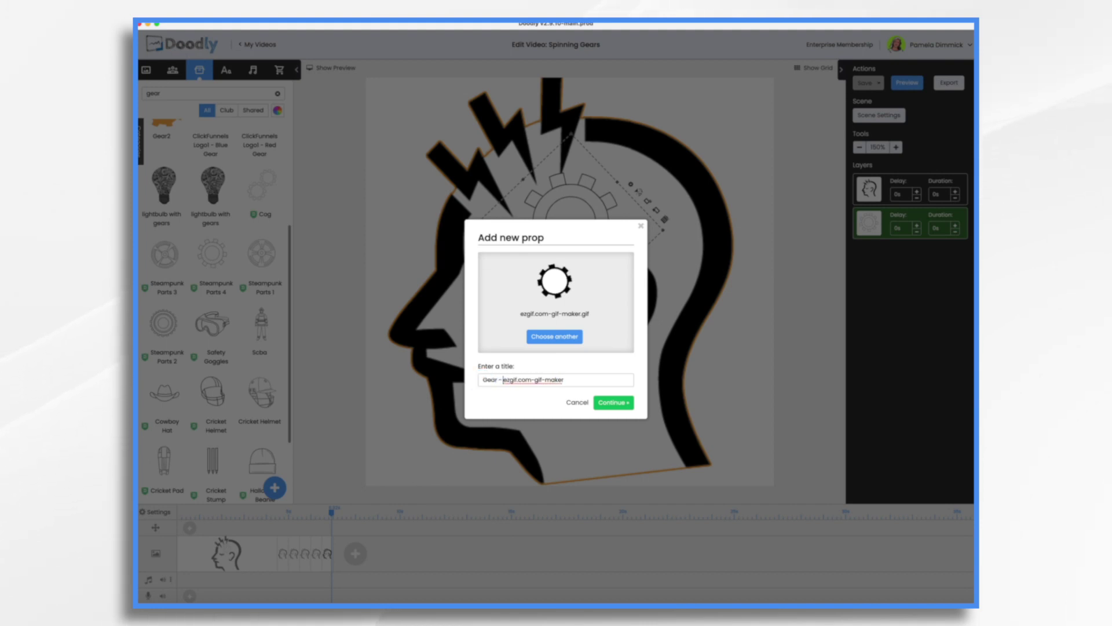
left_click(618, 405)
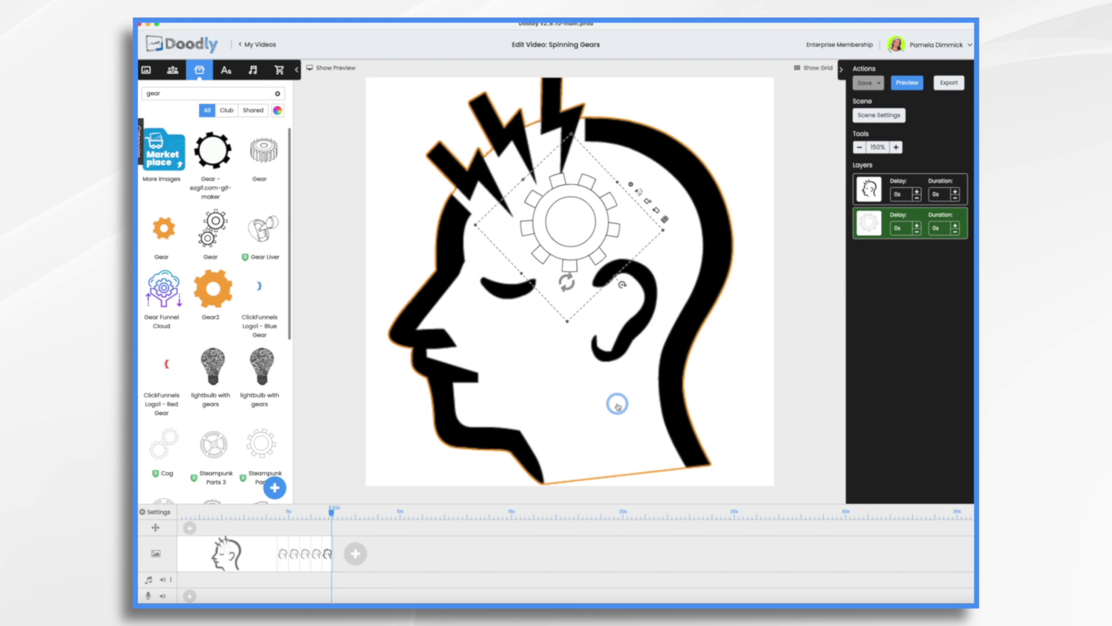
Insert the animated gear prop, shrink it, and position it on the head's forehead.
left_click(631, 342)
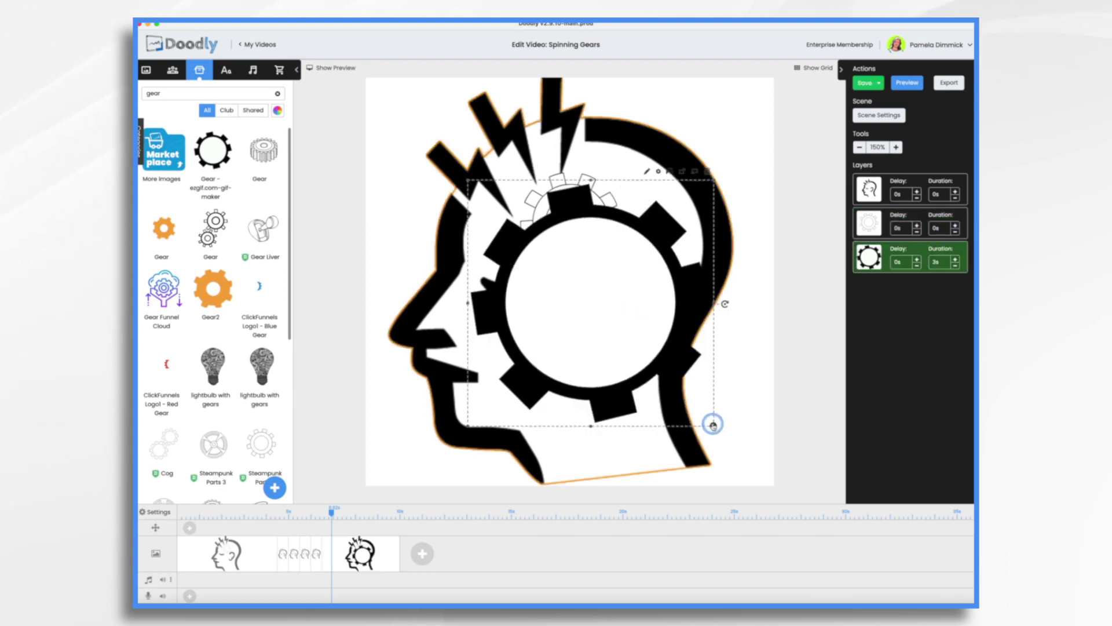
left_click_drag(713, 424, 582, 289)
left_click_drag(519, 232, 563, 218)
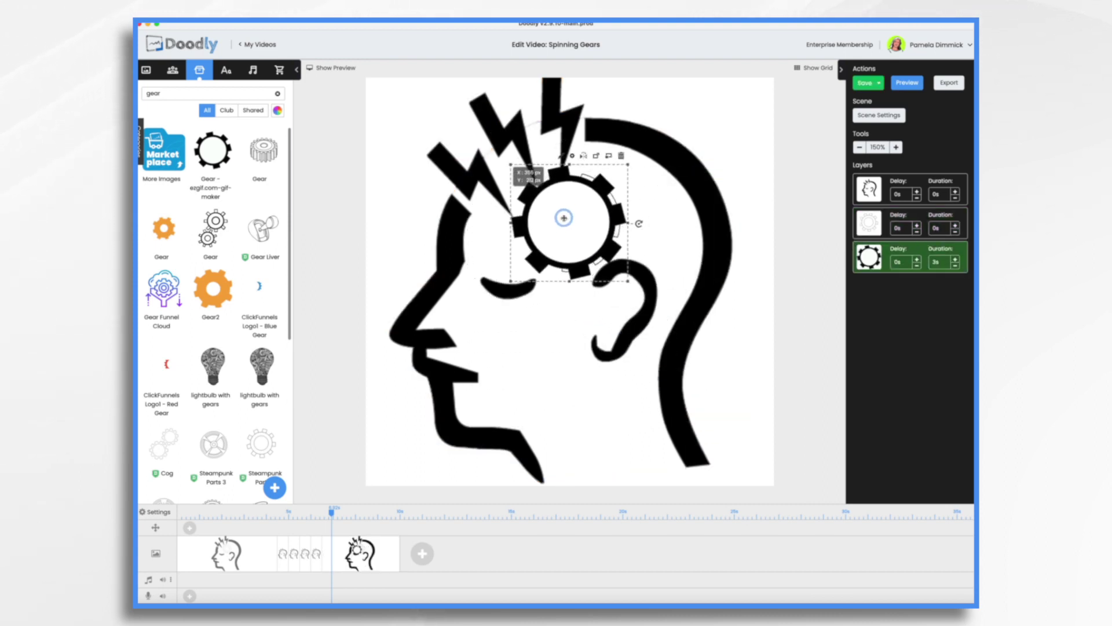
left_click_drag(623, 278, 611, 269)
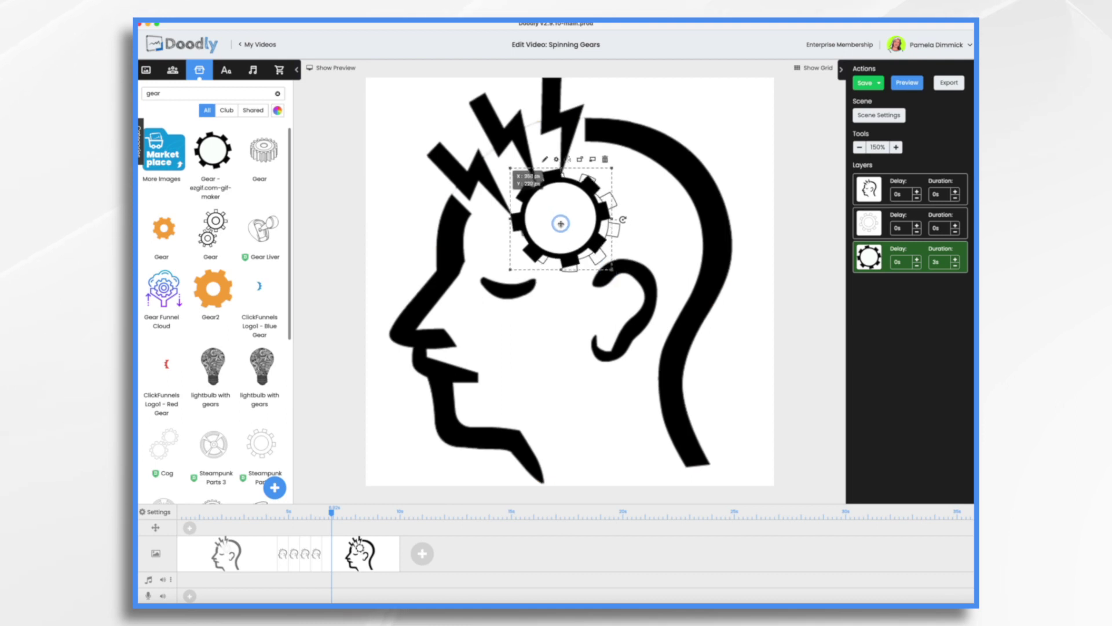
Delete the old outlined gear layer from the scene.
left_click(872, 227)
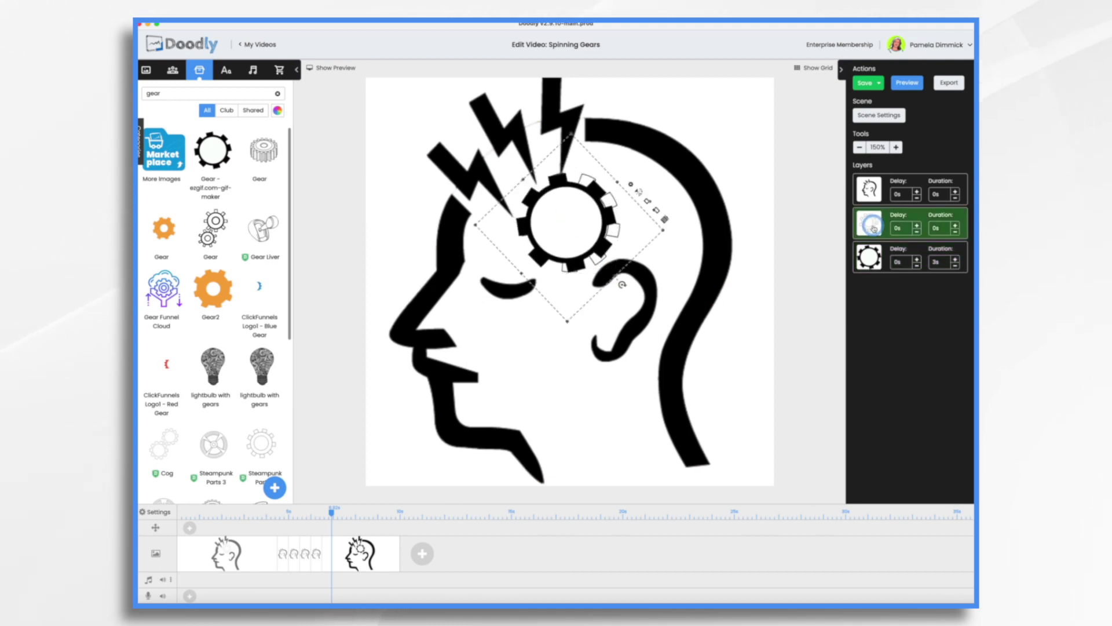
left_click(665, 219)
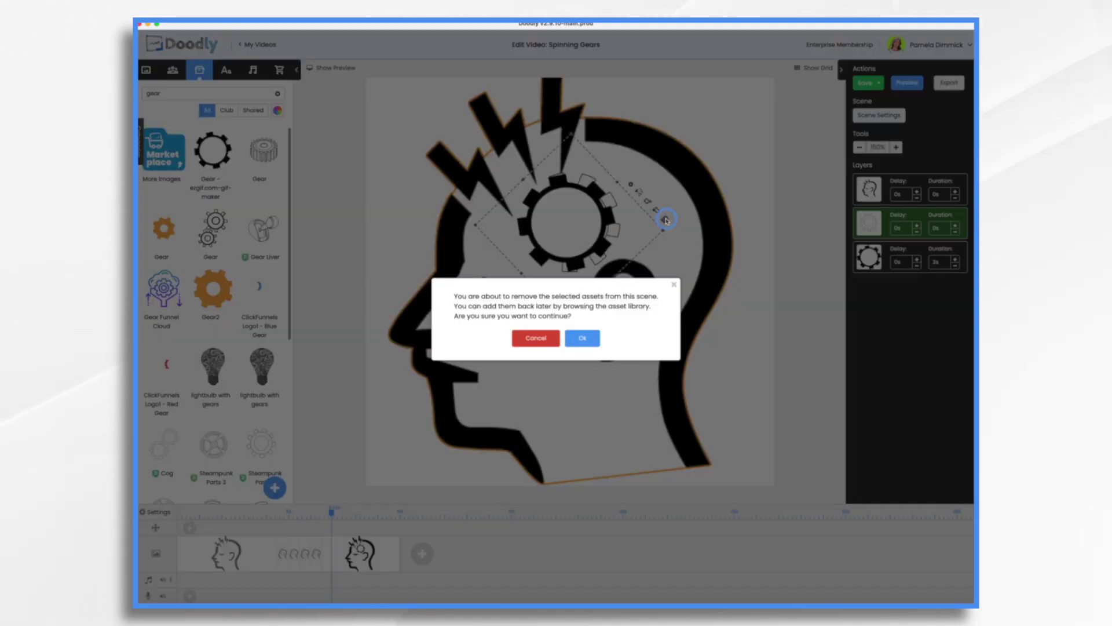
left_click(581, 338)
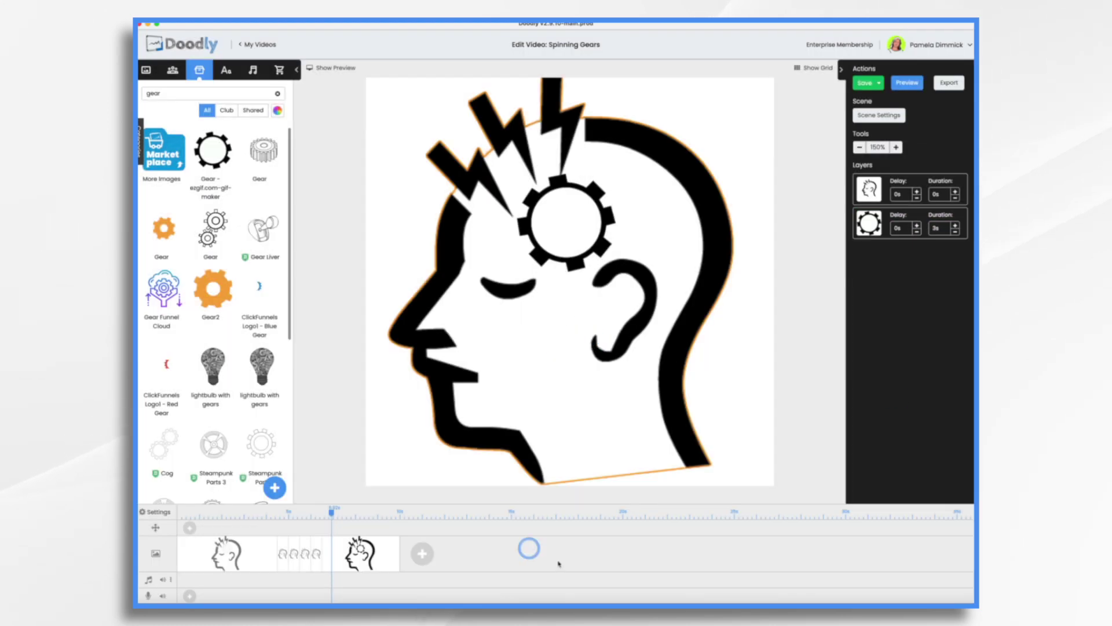
left_click(874, 116)
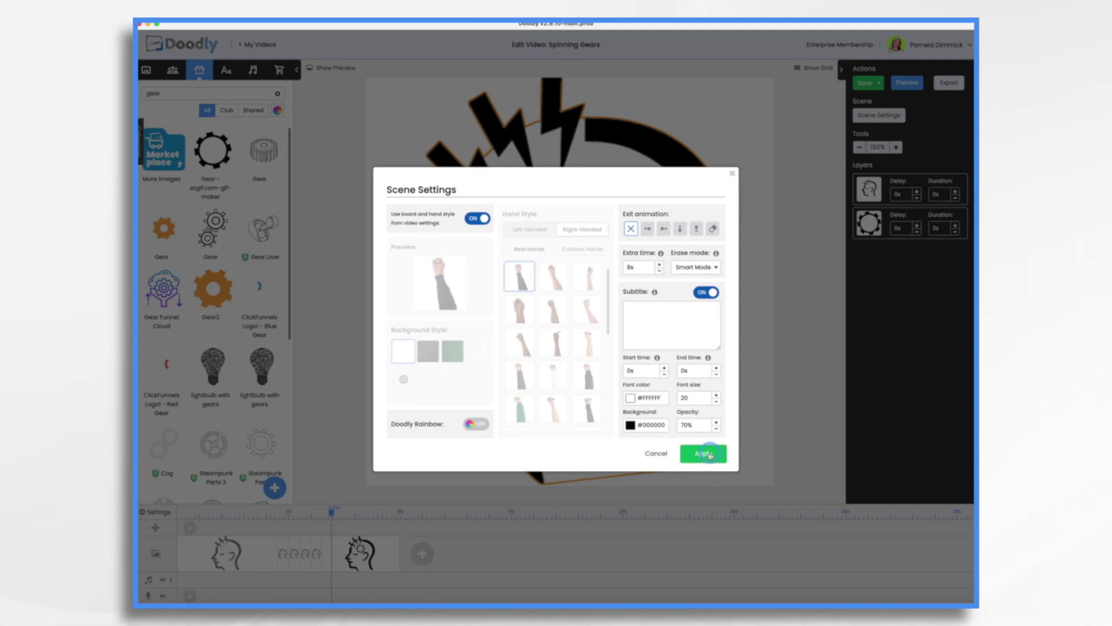
Apply 9s extra time to the head scene and preview it.
left_click(709, 454)
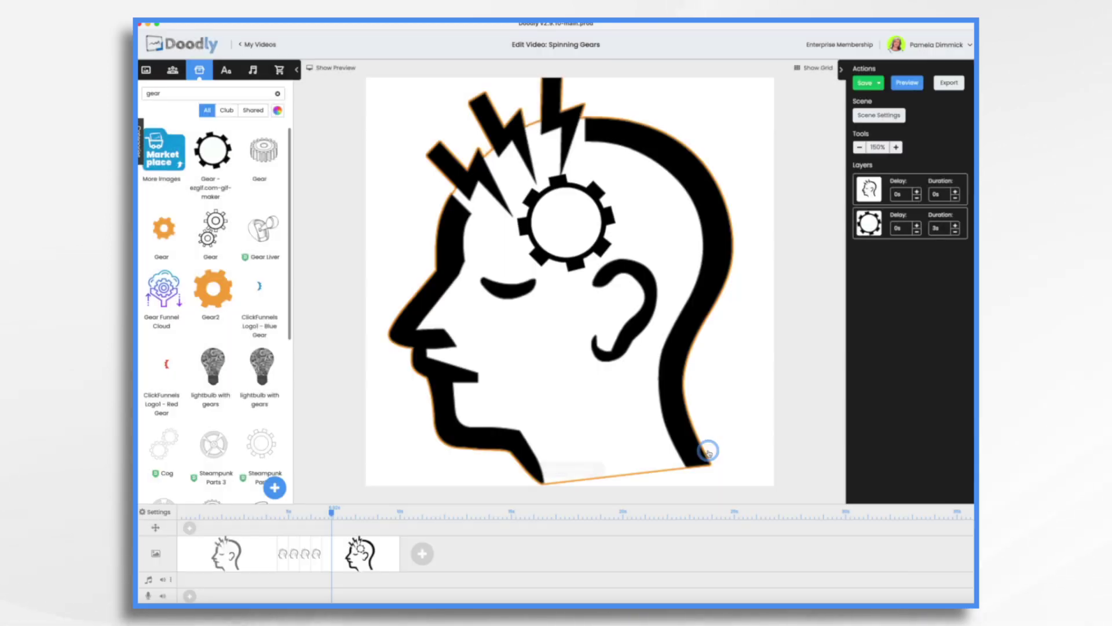
right_click(483, 559)
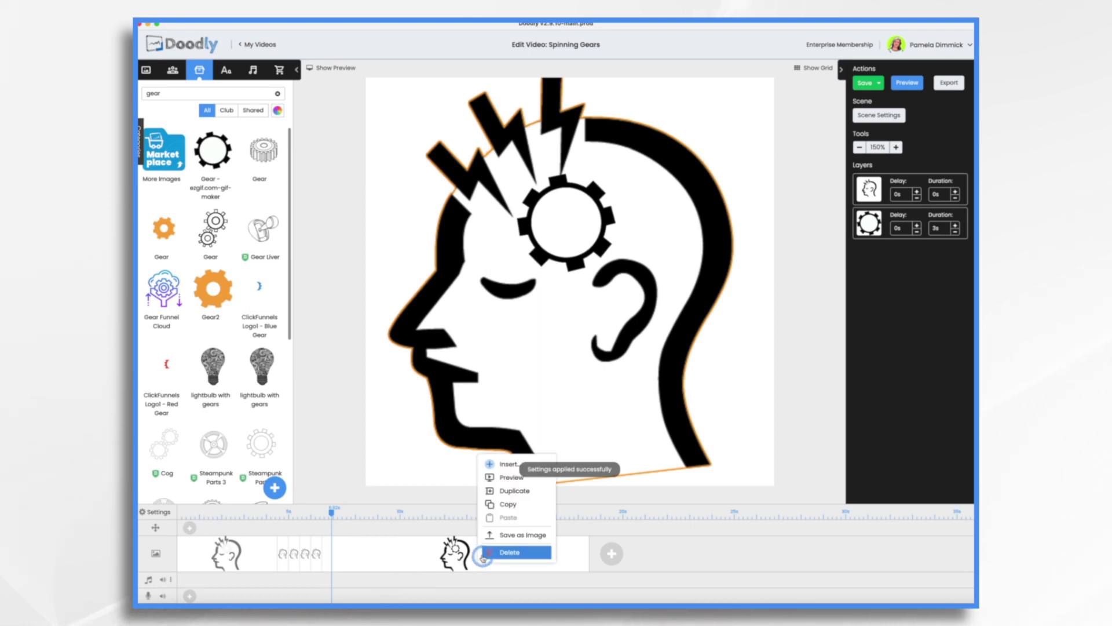
left_click(493, 484)
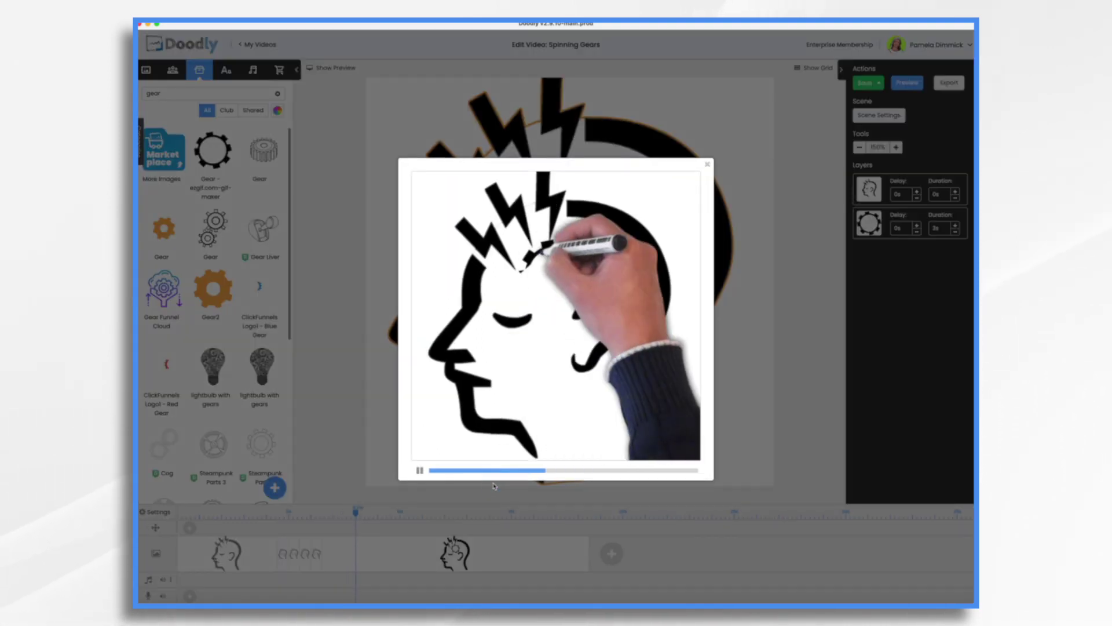